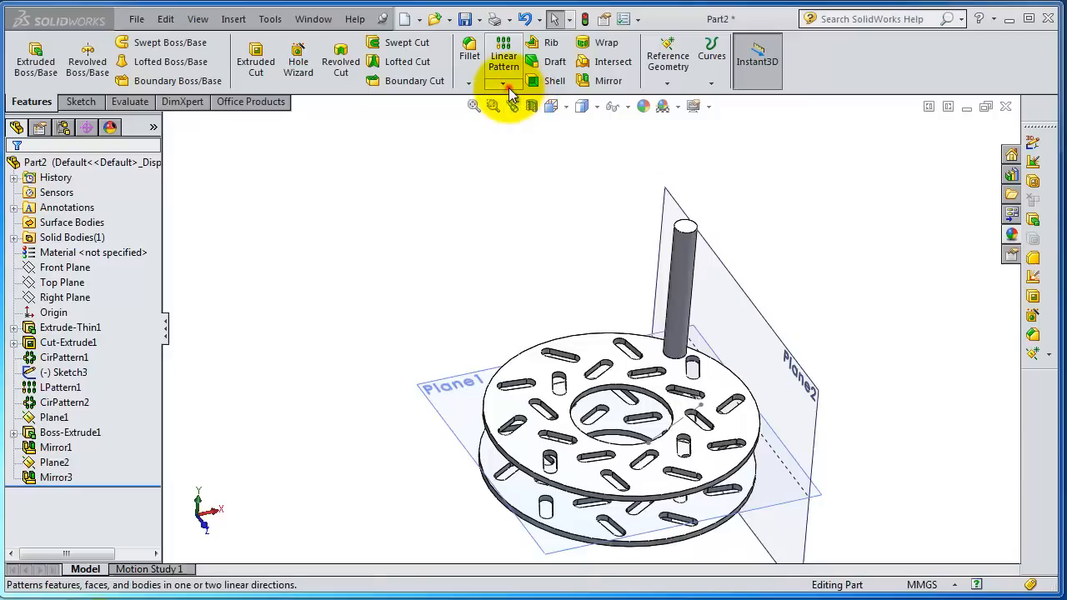
Step: Browse the pattern types, then orbit the model and select Plane2 for a new sketch
left_click(504, 82)
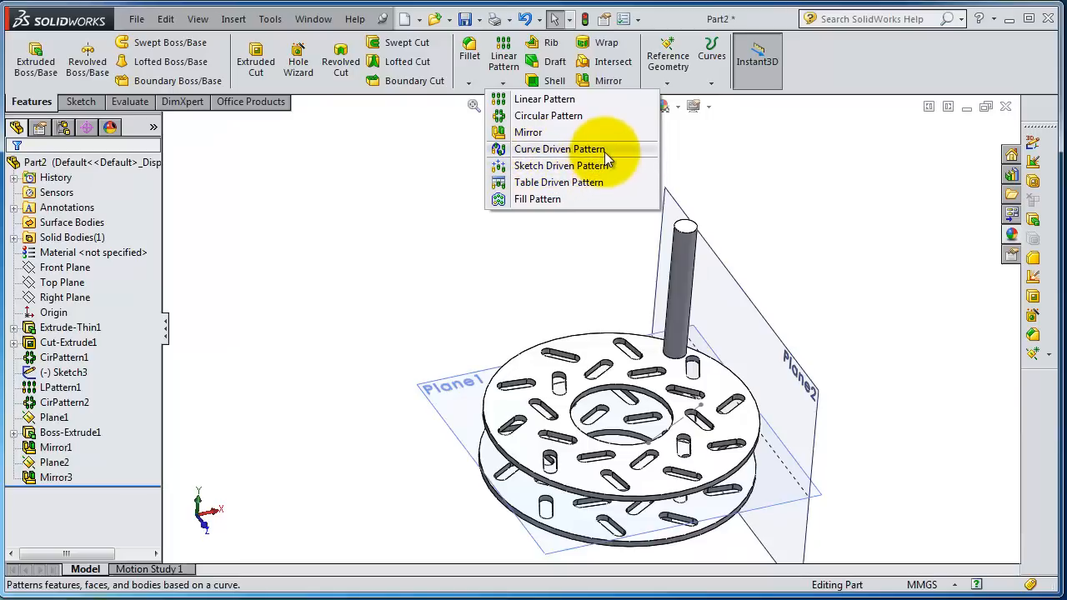
left_click(783, 273)
middle_click_drag(758, 258, 875, 334)
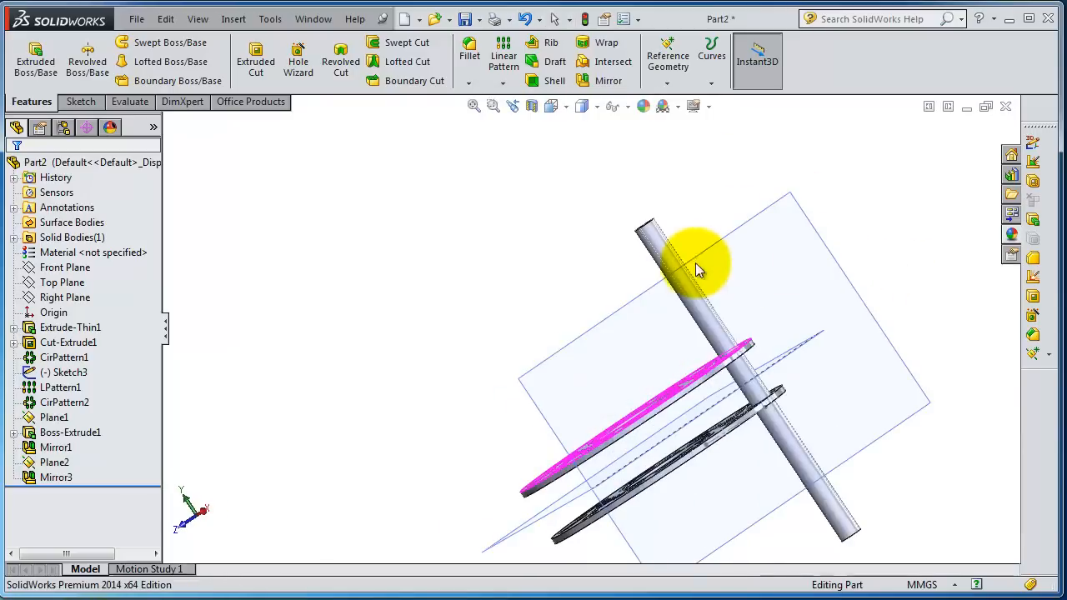
scroll(881, 405, "up", 3)
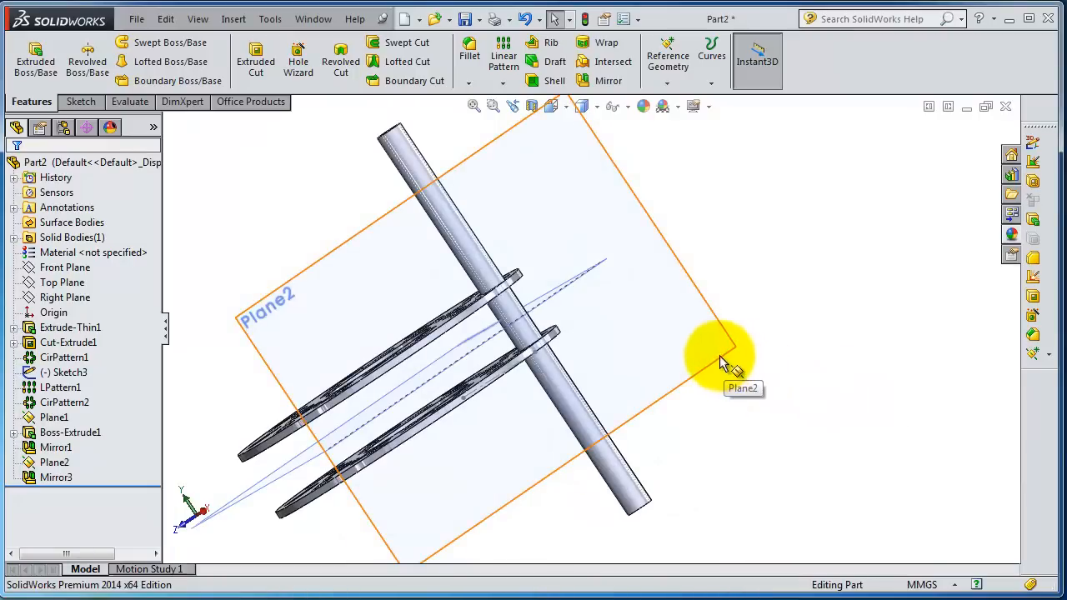
middle_click_drag(316, 220, 339, 253)
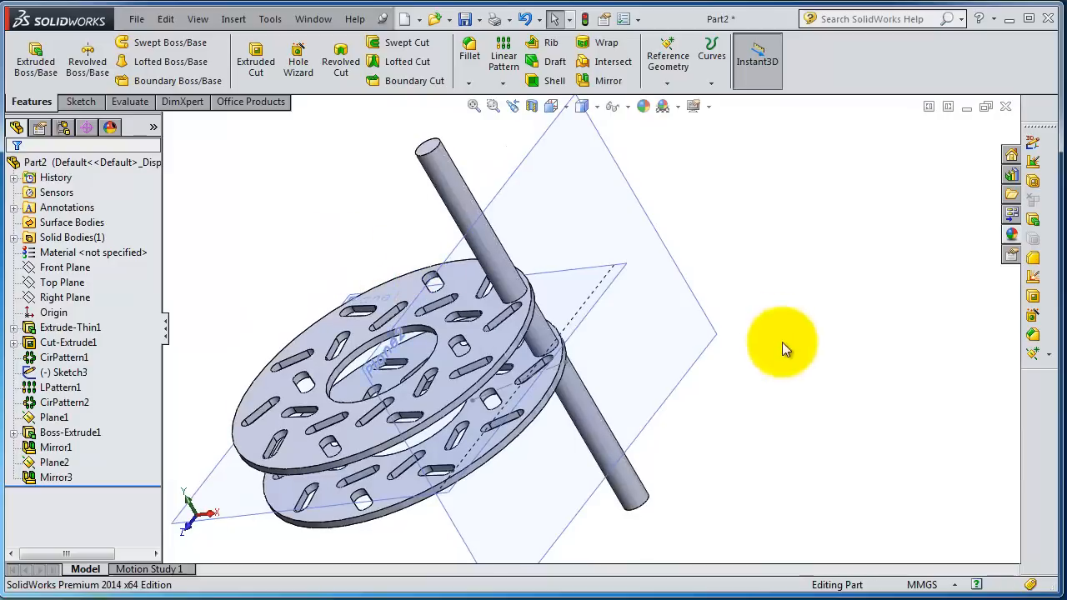
left_click(714, 348)
Step: Sketch a circle centred above the origin on Plane2, viewed normal to the plane
left_click(768, 290)
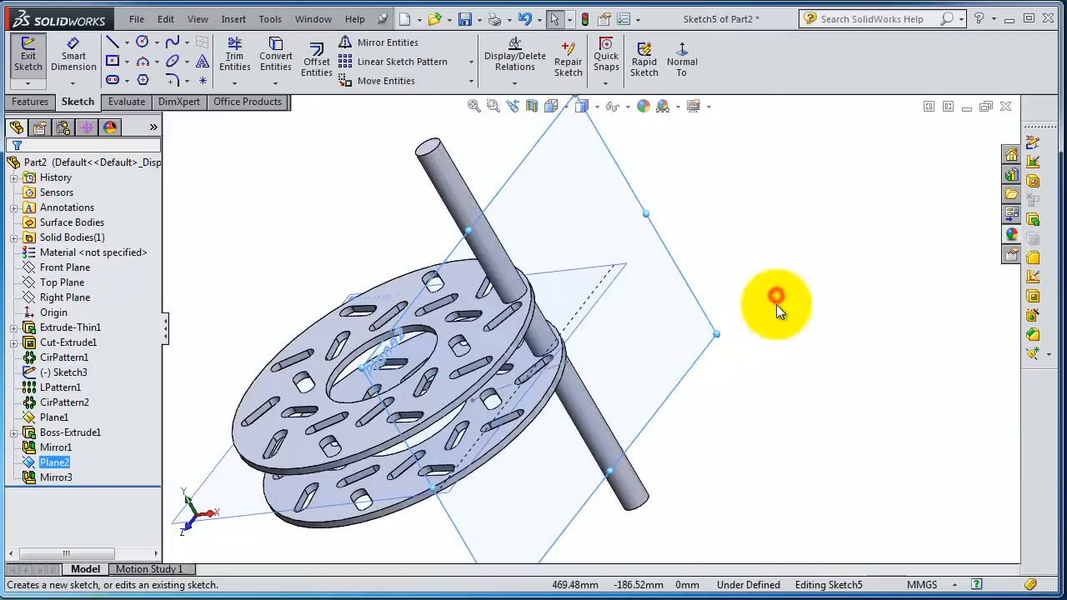
left_click(682, 60)
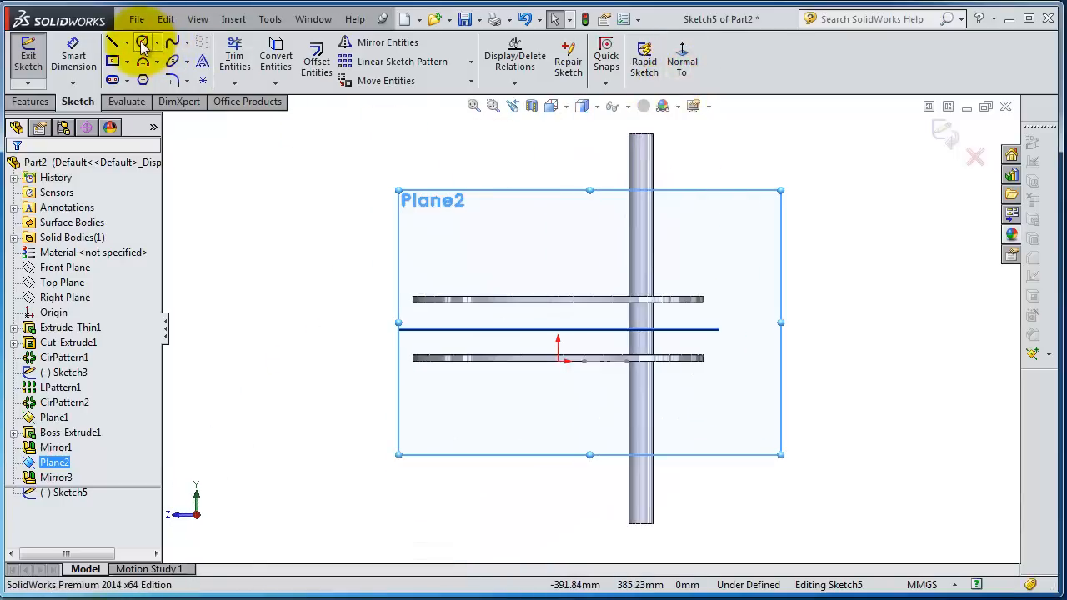
left_click(144, 45)
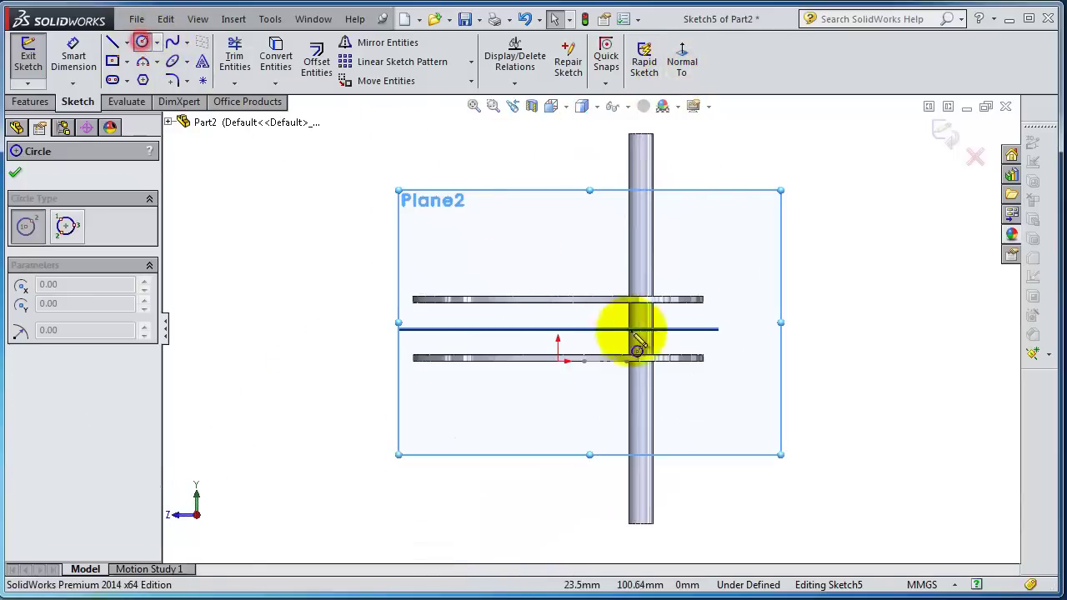
left_click(558, 333)
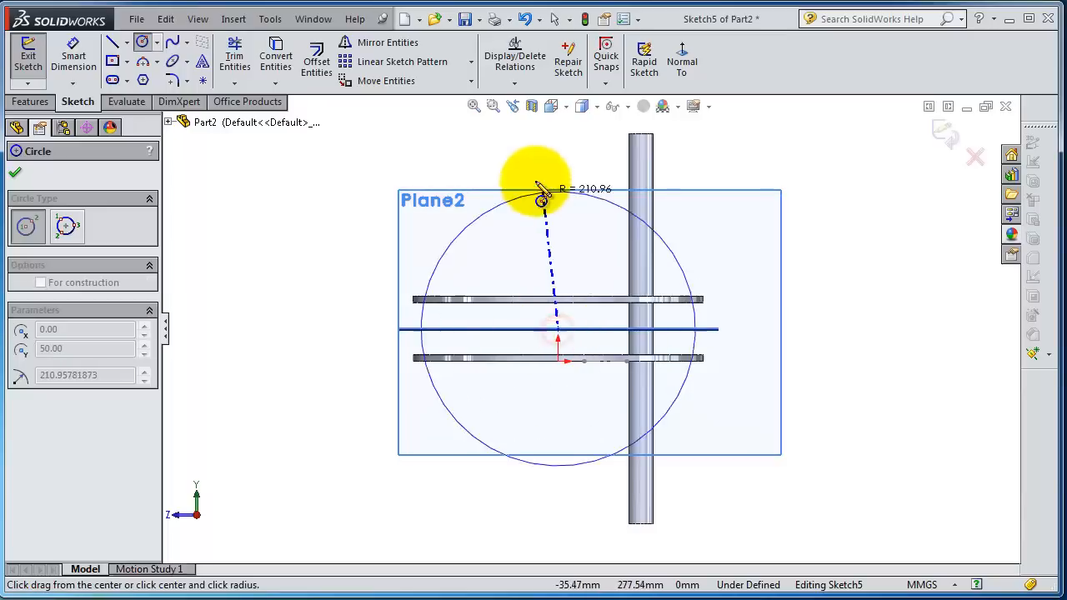
left_click(558, 251)
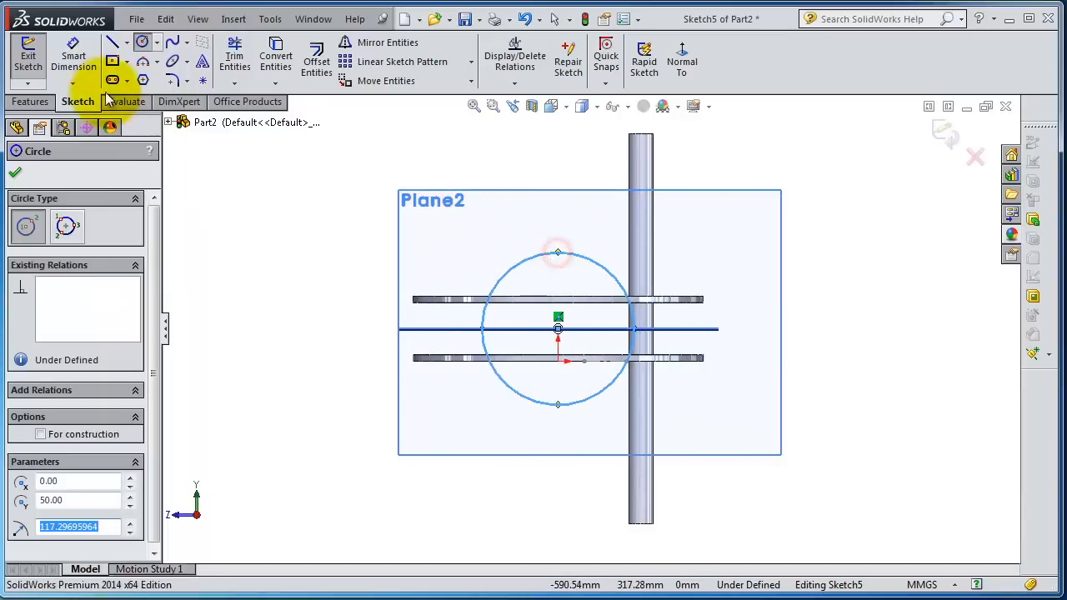
Step: Extrude the circle as a thin-walled tube, 600 mm deep with 140 mm wall thickness
left_click(30, 100)
left_click(36, 60)
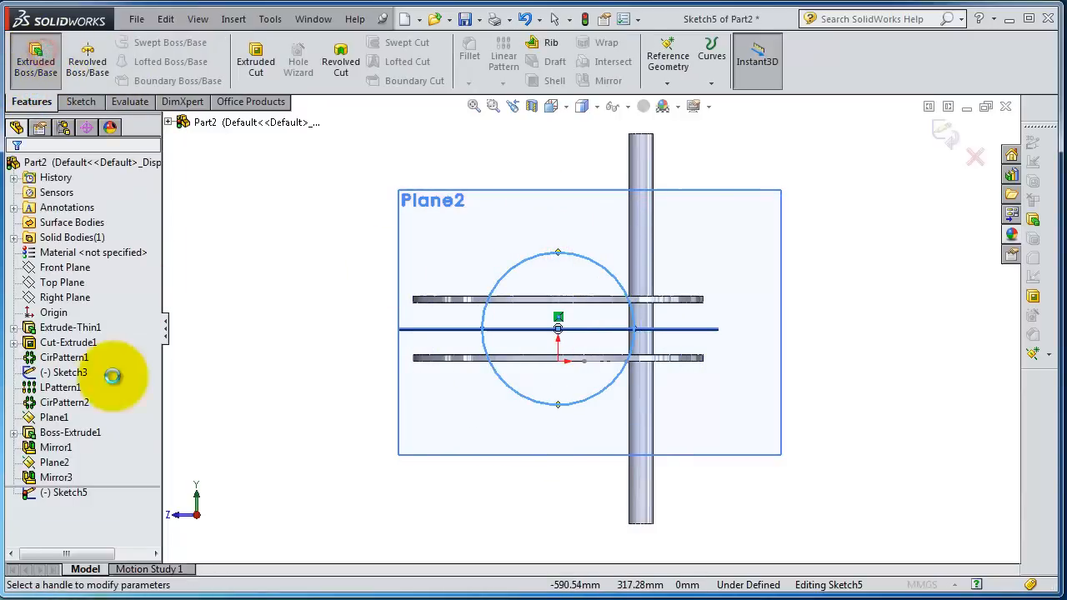
left_click(15, 466)
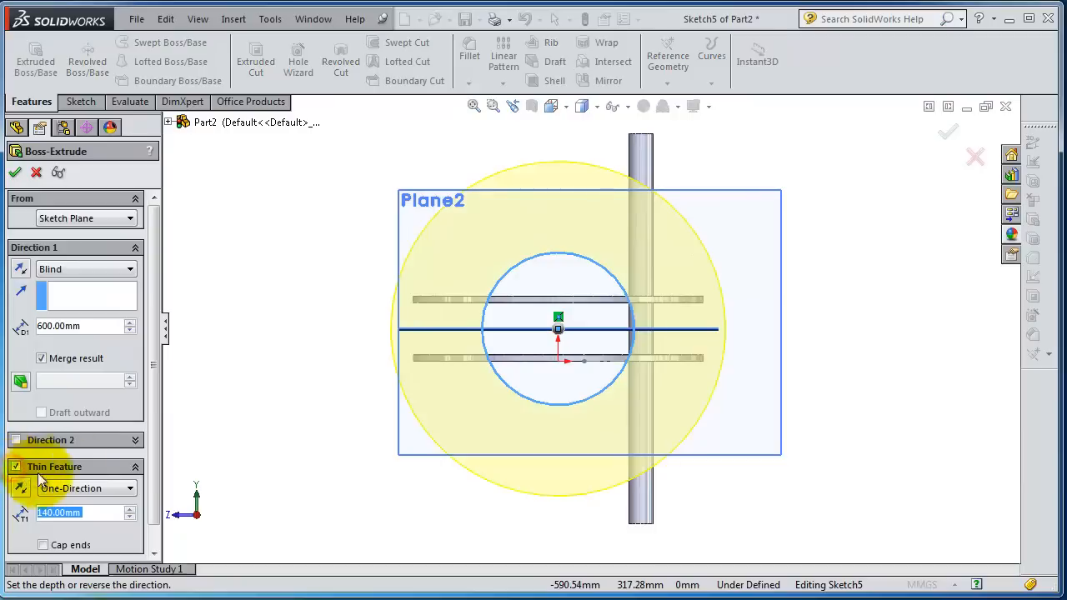
left_click(15, 173)
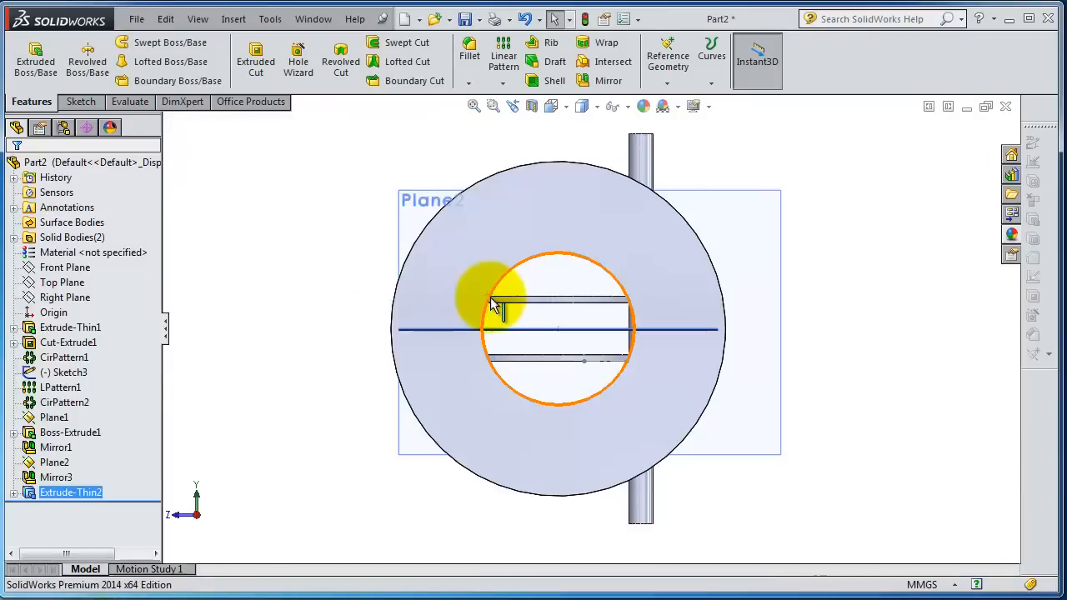
Step: Reopen Extrude-Thin2 for editing from the feature tree
mouse_move(500, 295)
middle_mouse_down()
mouse_move(561, 380)
mouse_move(567, 408)
mouse_move(617, 442)
mouse_move(531, 369)
mouse_move(518, 343)
middle_mouse_up()
left_click(71, 493)
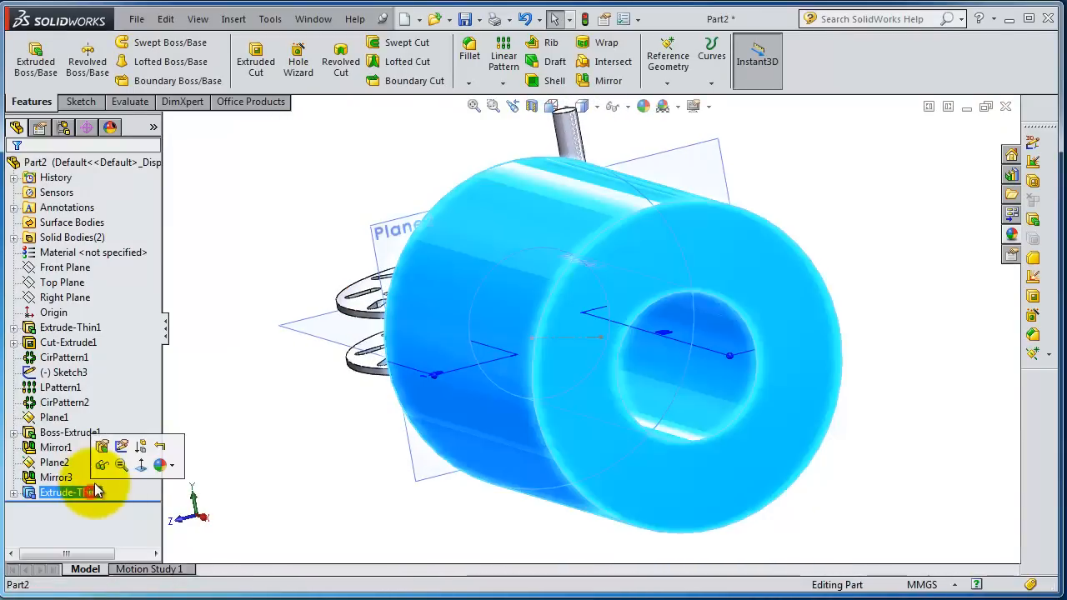
left_click(35, 496)
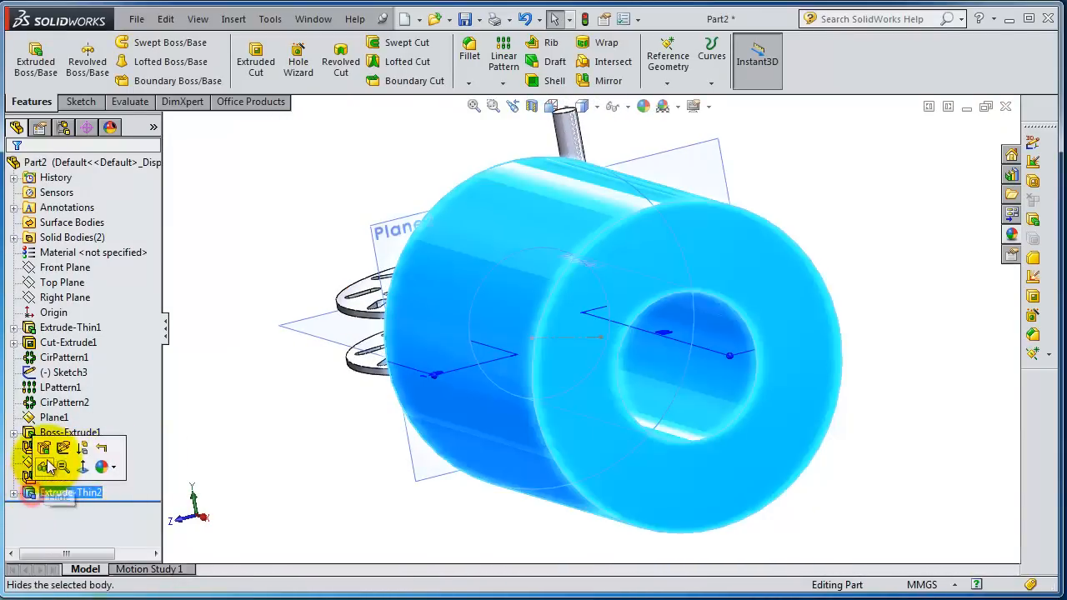
left_click(45, 450)
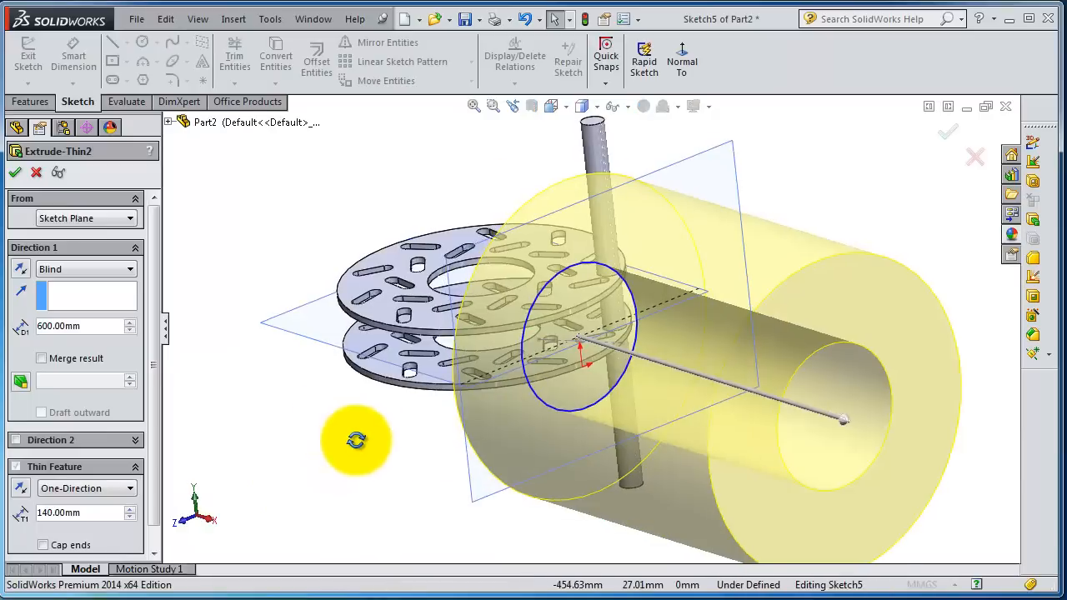
Step: Drag the extrusion depth down to 10 mm so the tube becomes a flat ring, and confirm
mouse_move(846, 420)
left_mouse_down()
mouse_move(510, 330)
mouse_move(496, 300)
left_mouse_up()
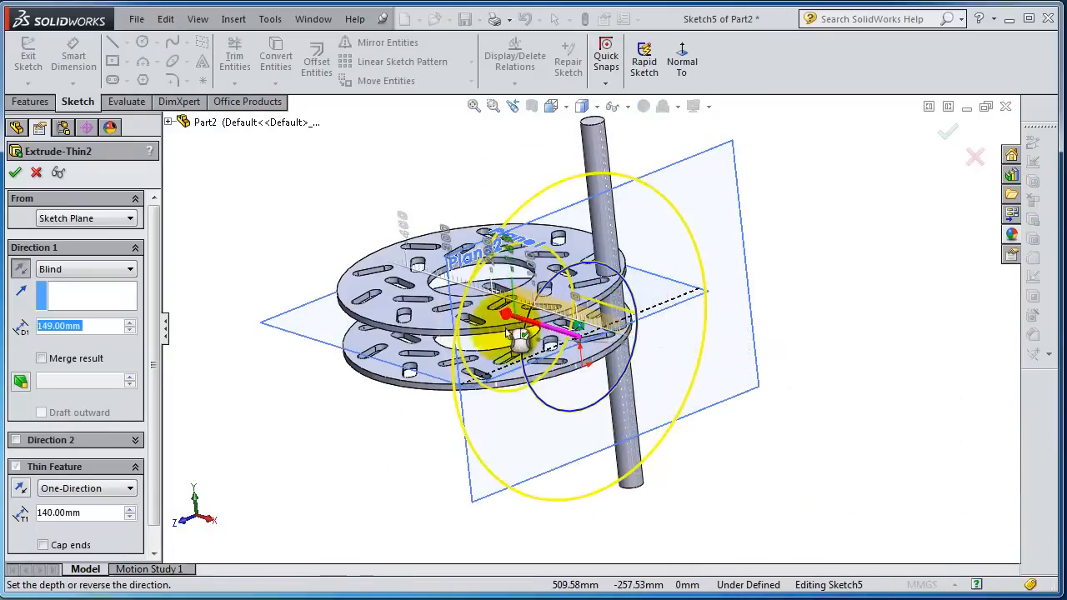
mouse_move(500, 333)
middle_mouse_down()
mouse_move(460, 421)
mouse_move(466, 384)
middle_mouse_up()
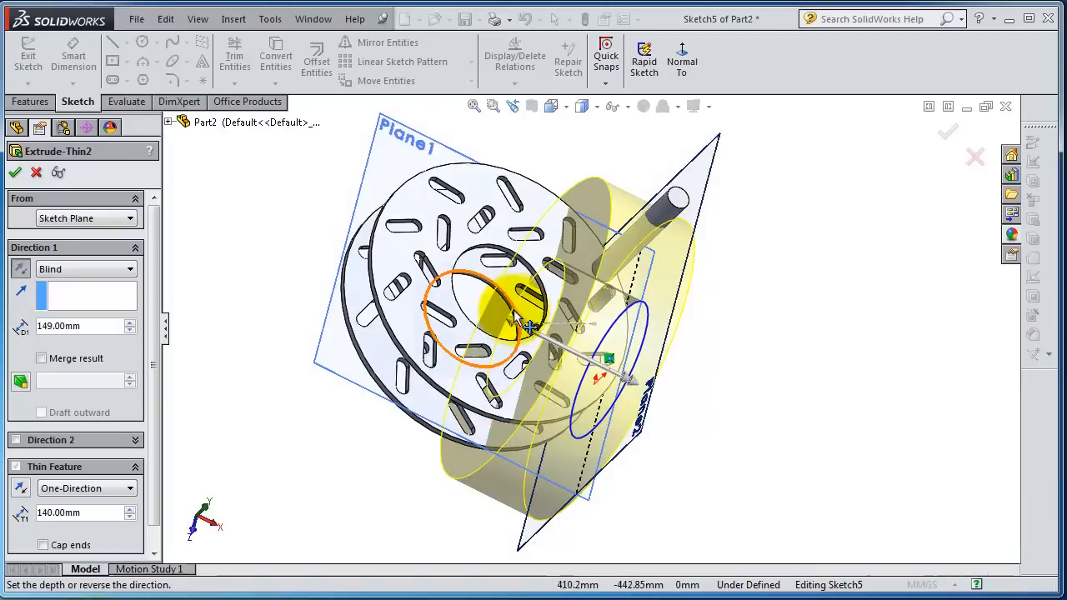
left_click_drag(516, 321, 634, 367)
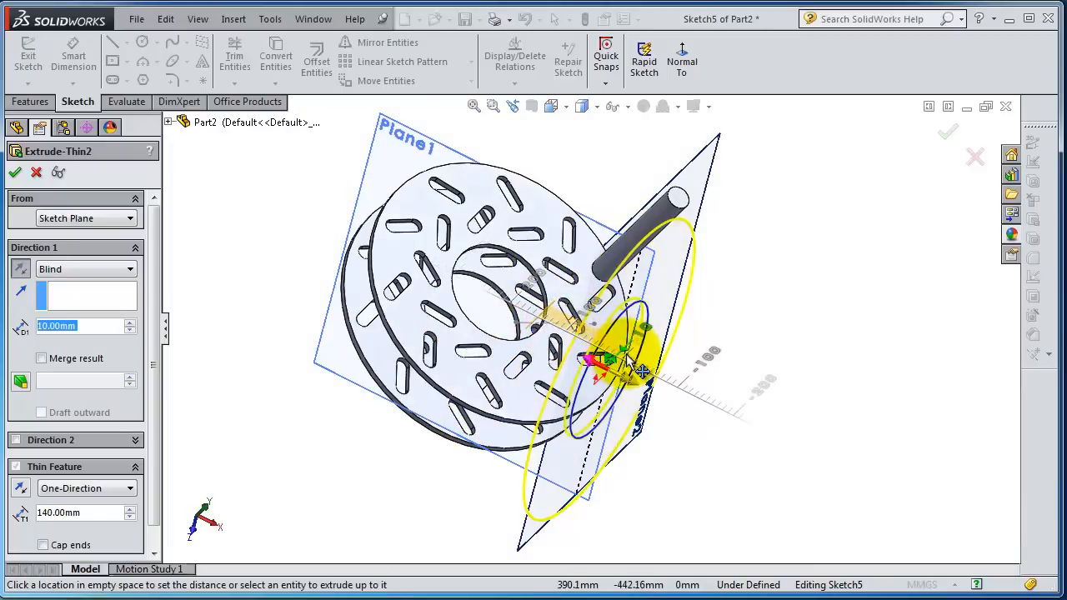
middle_click_drag(759, 346, 750, 358)
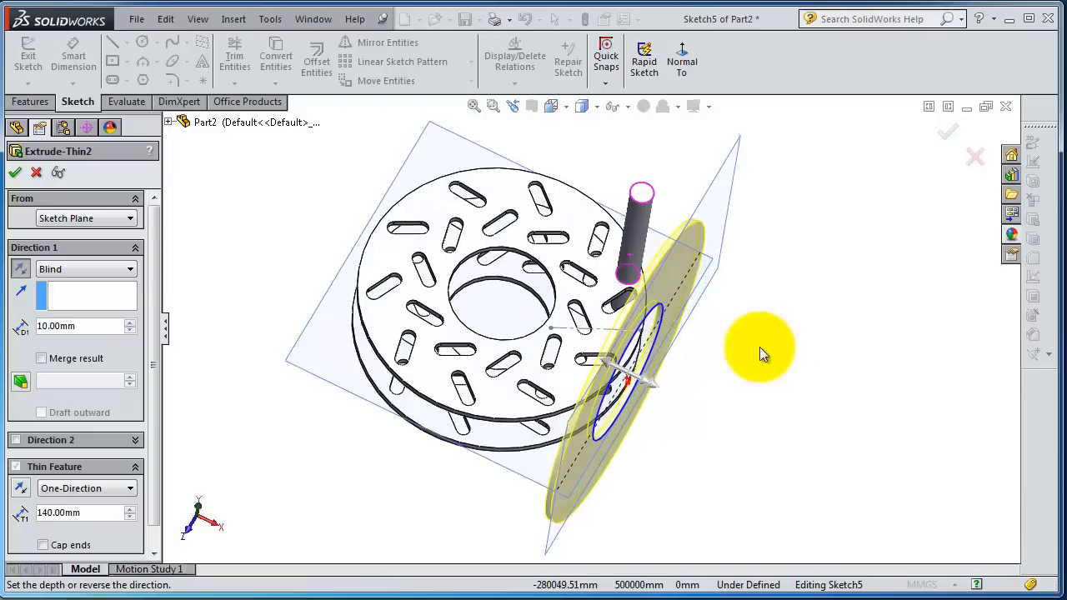
left_click(947, 133)
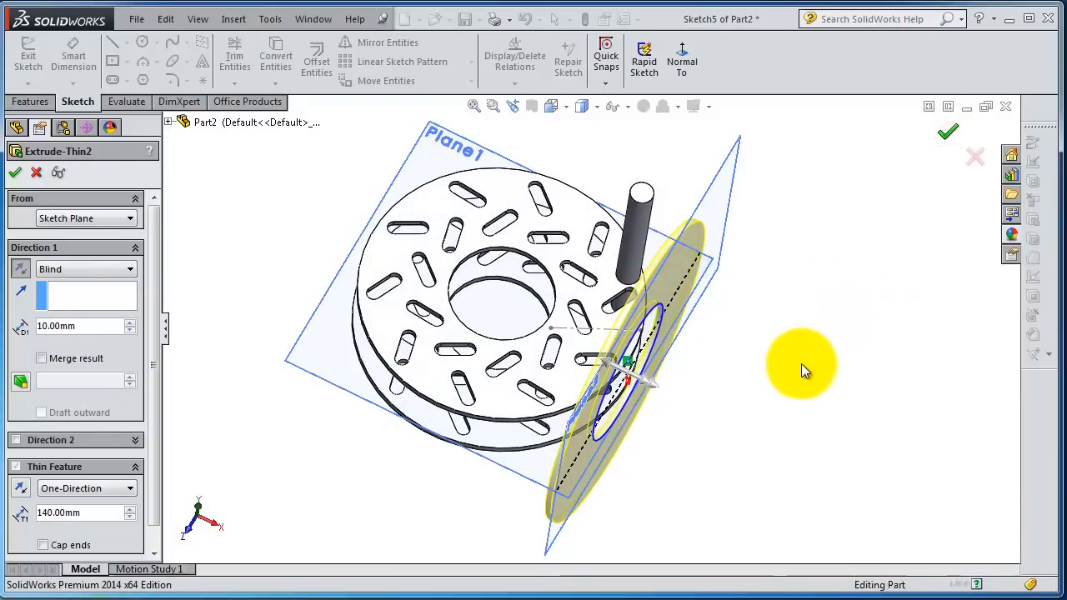
key("Return")
mouse_move(778, 365)
middle_mouse_down()
mouse_move(704, 248)
mouse_move(714, 254)
middle_mouse_up()
scroll(594, 308, "down", 4)
Step: Sketch a small centred rectangle near the lower rim of the disk's flat face
left_click(561, 358)
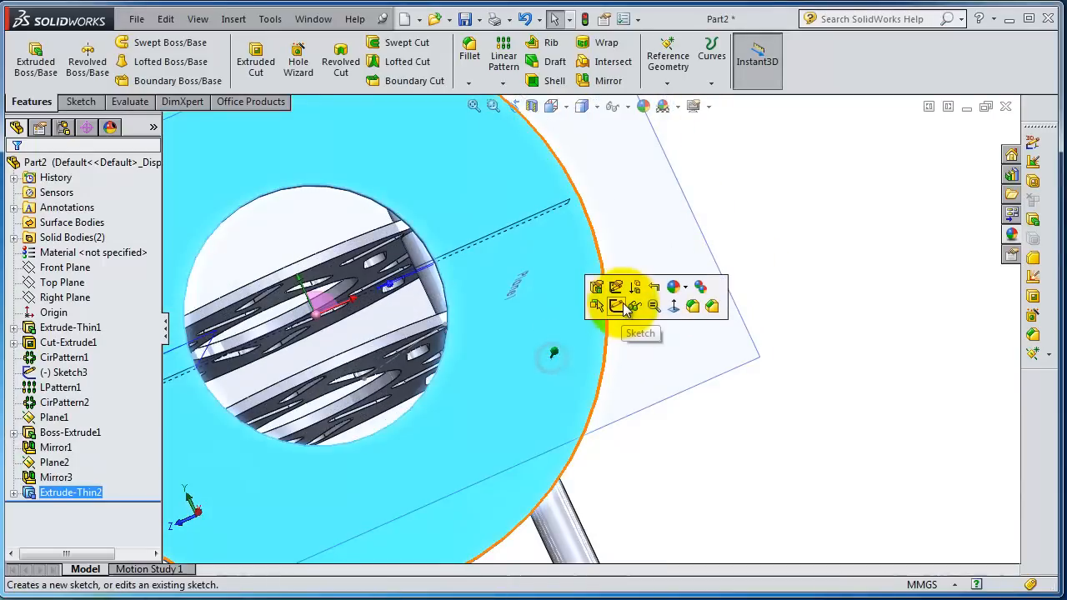
scroll(478, 261, "up", 4)
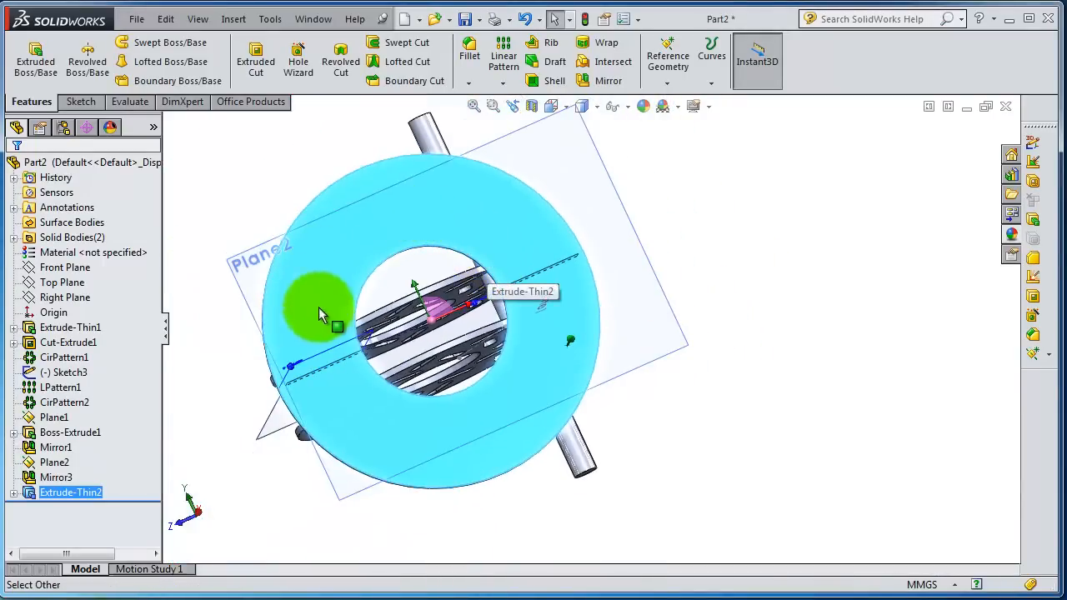
left_click(556, 417)
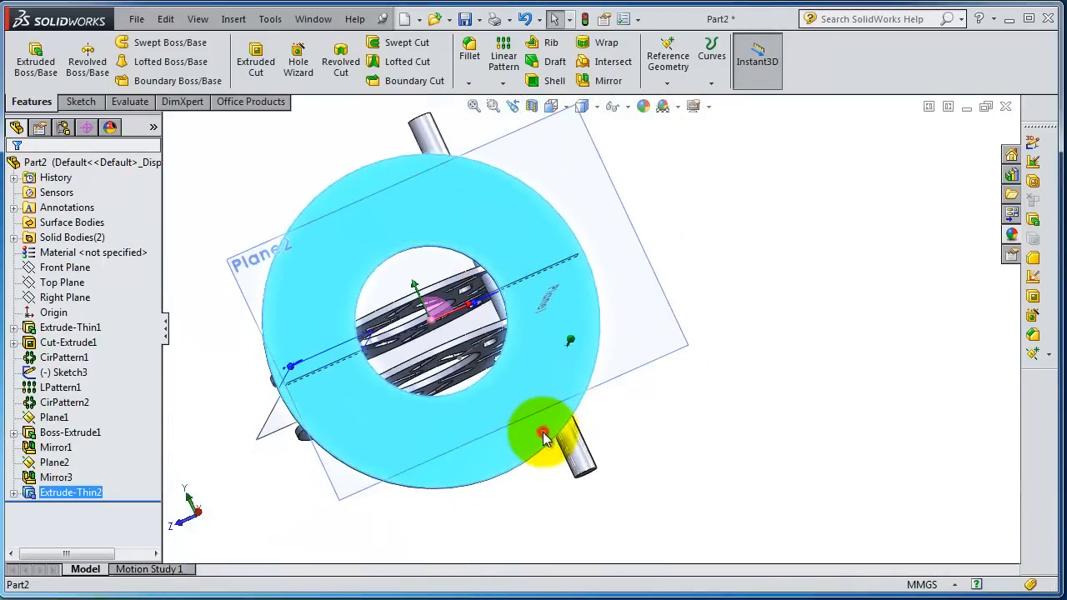
left_click(607, 382)
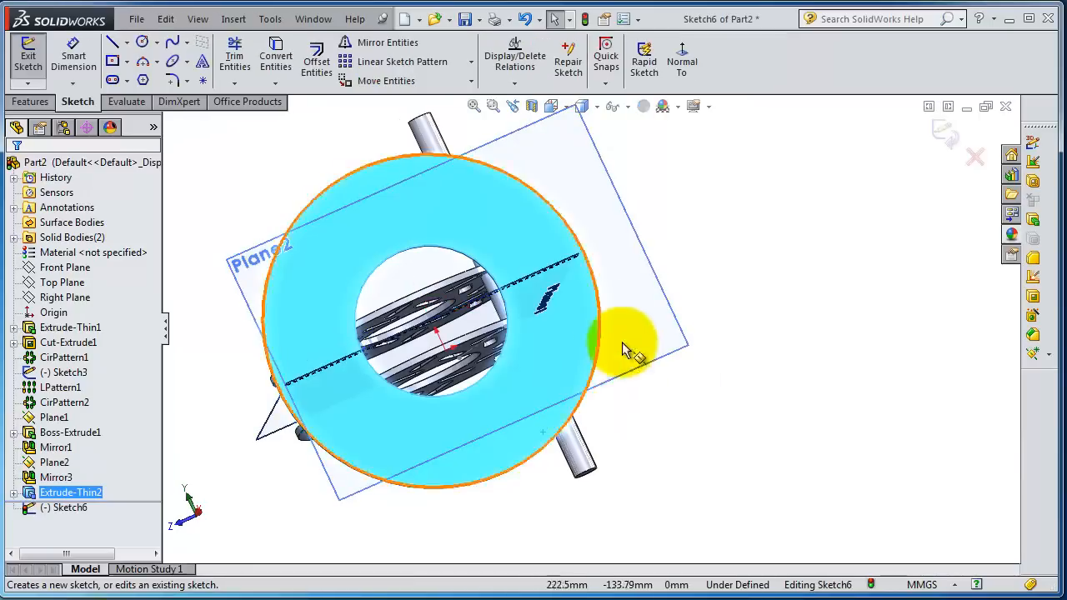
left_click(143, 81)
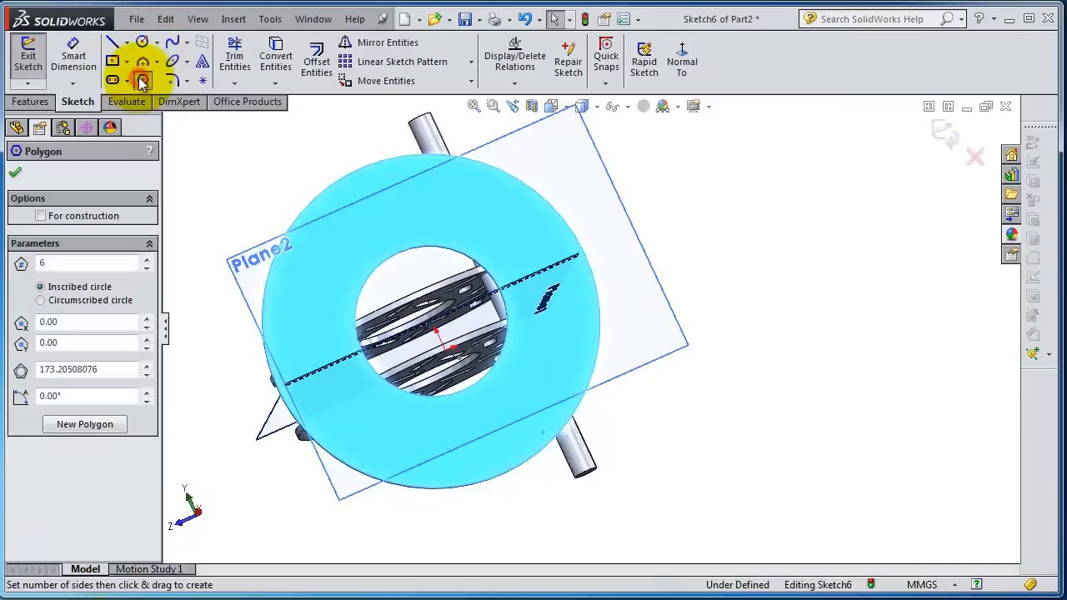
left_click(113, 61)
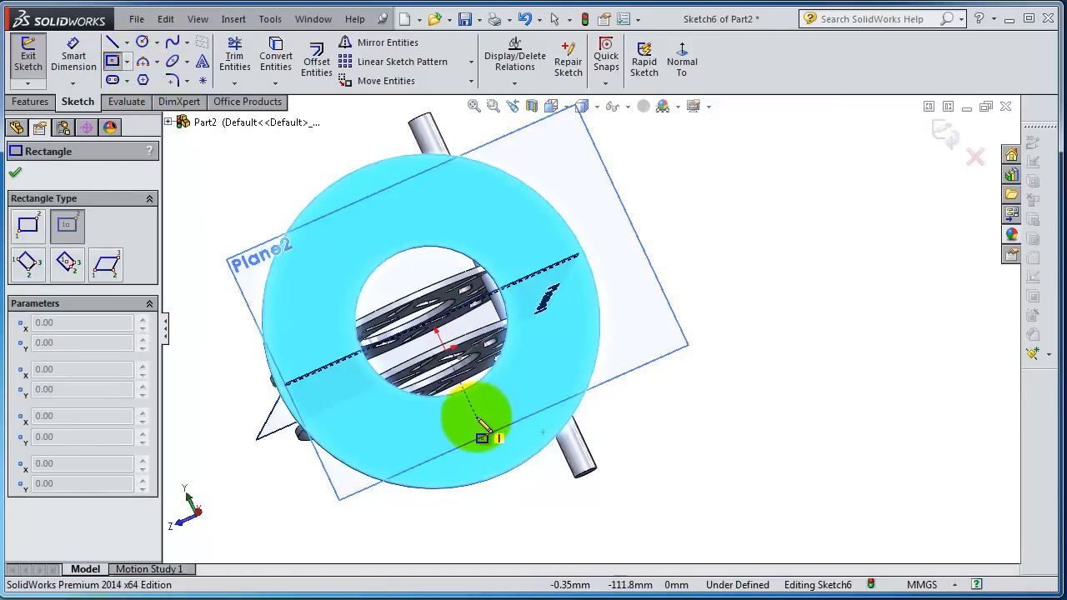
left_click(482, 427)
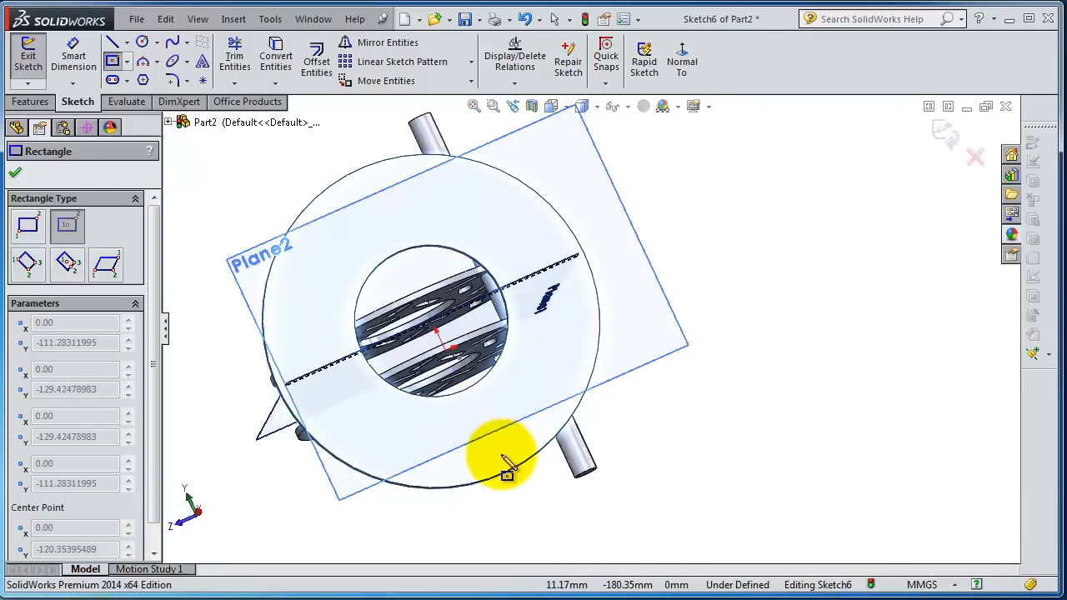
left_click(511, 454)
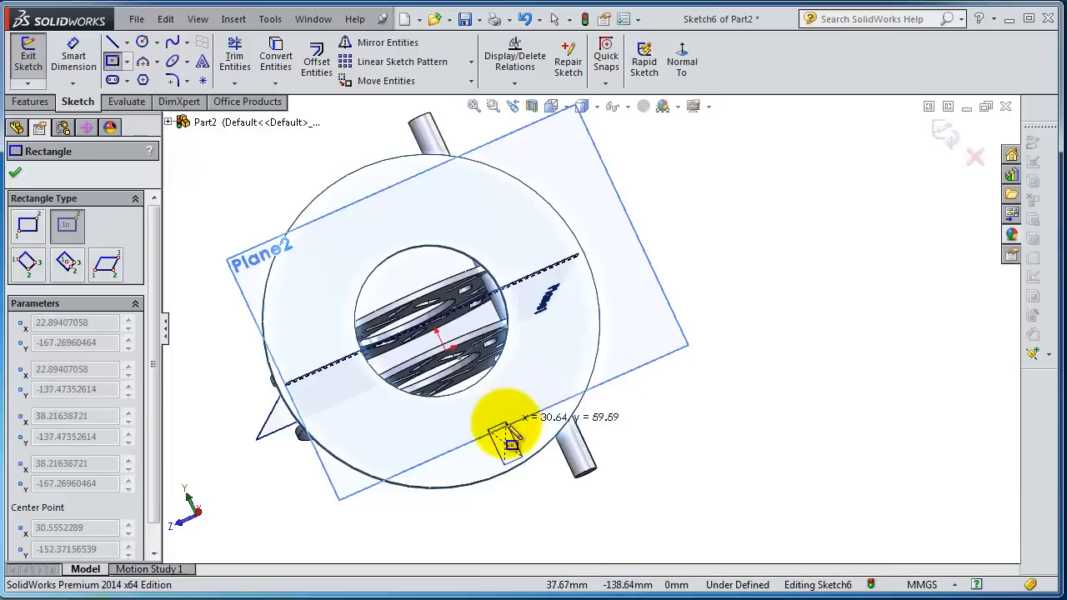
left_click(511, 438)
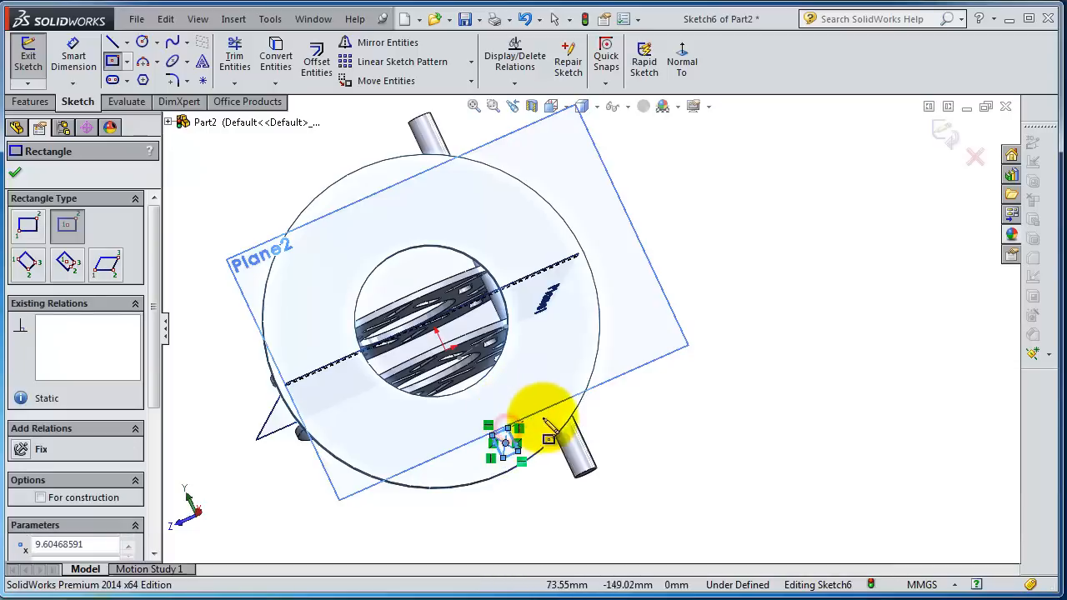
Step: Cut the square Through All the disk as Cut-Extrude2, leaving a notch in the ring
left_click(34, 101)
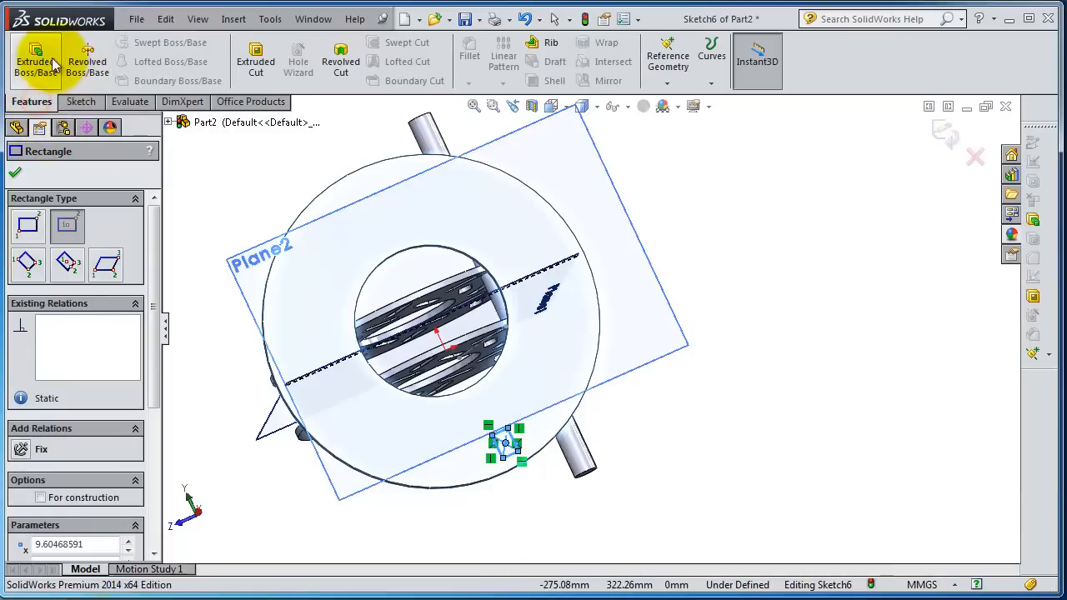
left_click(255, 61)
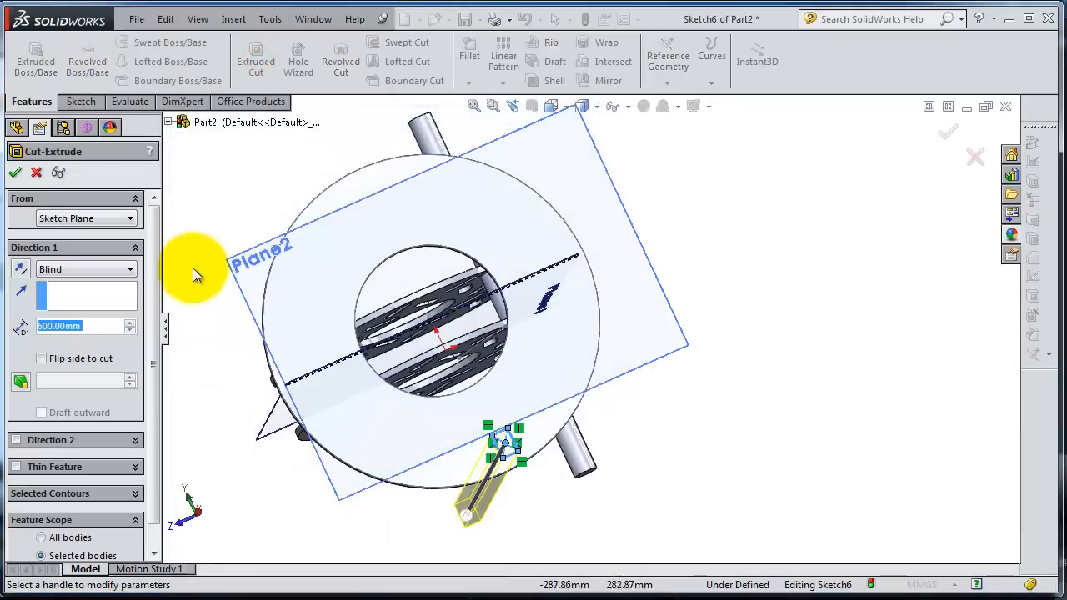
left_click(75, 269)
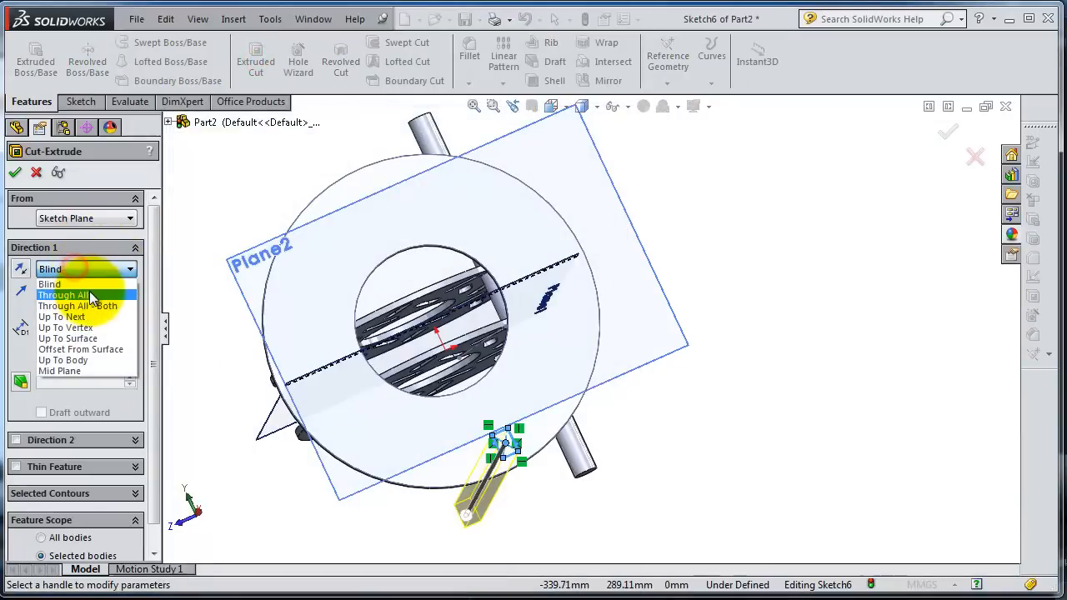
left_click(93, 294)
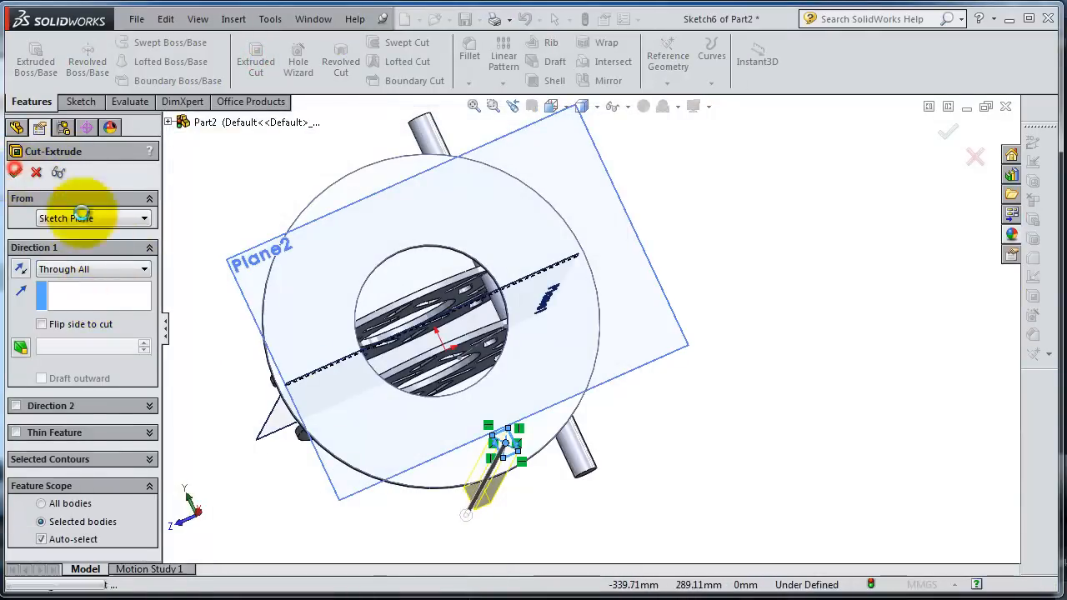
key("Return")
mouse_move(467, 359)
middle_mouse_down()
mouse_move(504, 321)
mouse_move(435, 285)
mouse_move(354, 304)
mouse_move(433, 433)
mouse_move(463, 367)
middle_mouse_up()
scroll(461, 379, "down", 4)
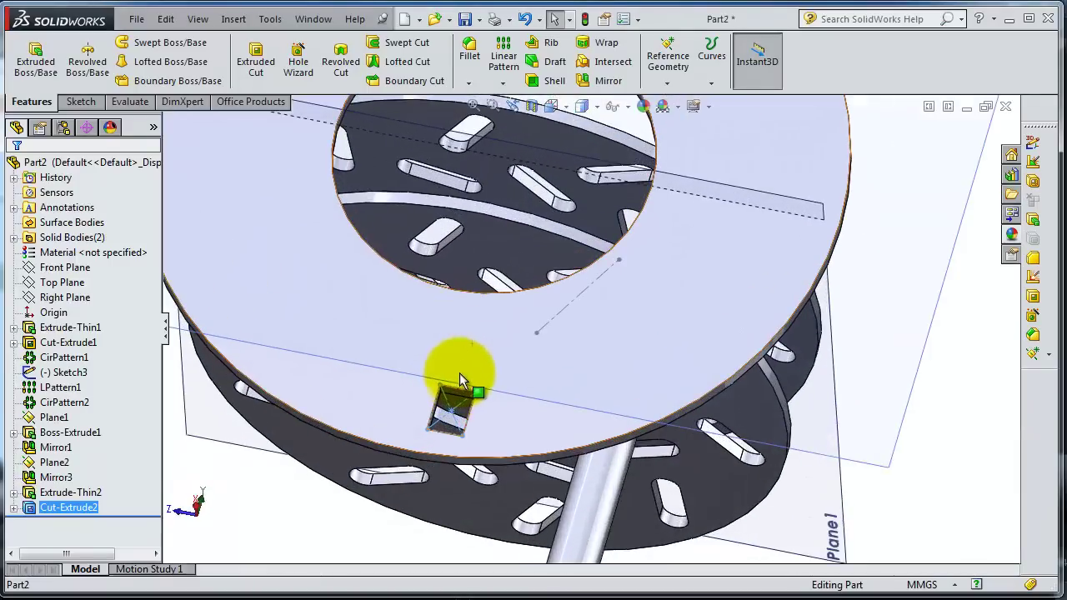
Step: Sketch a closed spline loop around the ring's central hole on the disk's top face
left_click(507, 438)
left_click(590, 371)
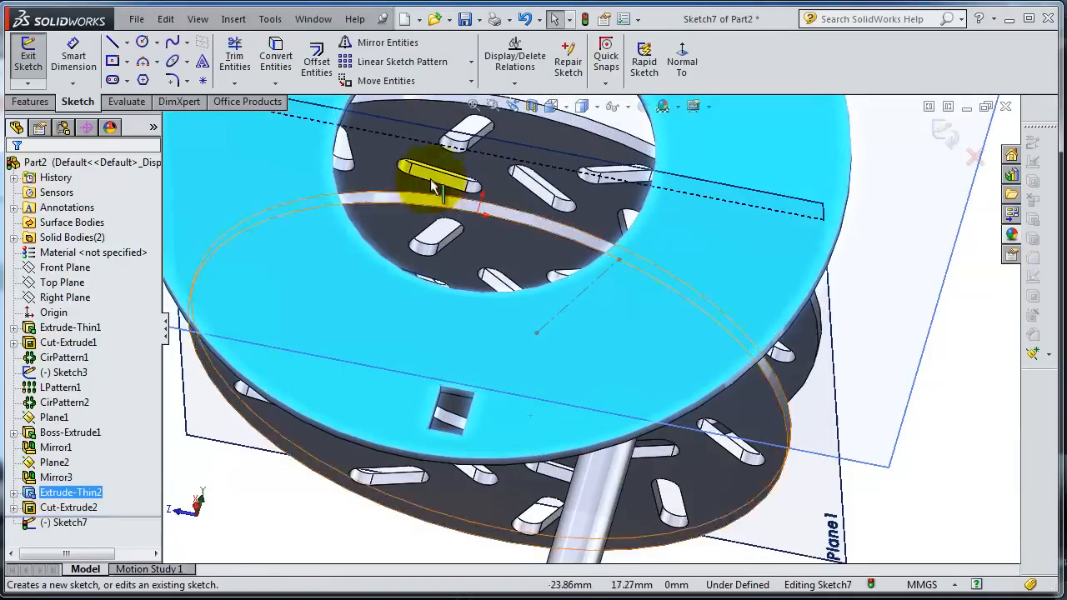
left_click(172, 44)
scroll(433, 358, "up", 3)
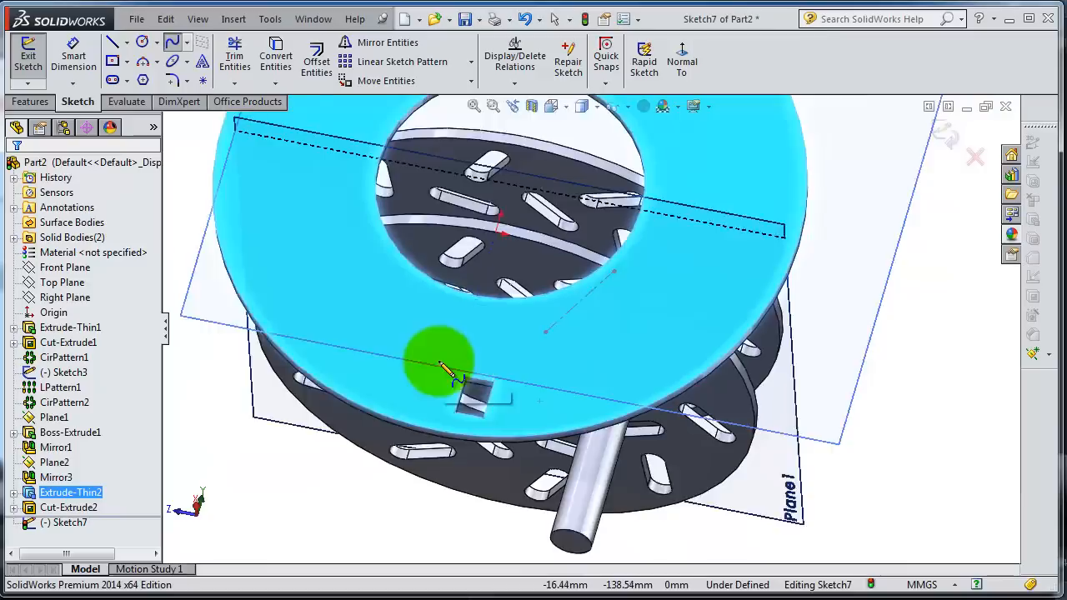
left_click(467, 357)
left_click(398, 355)
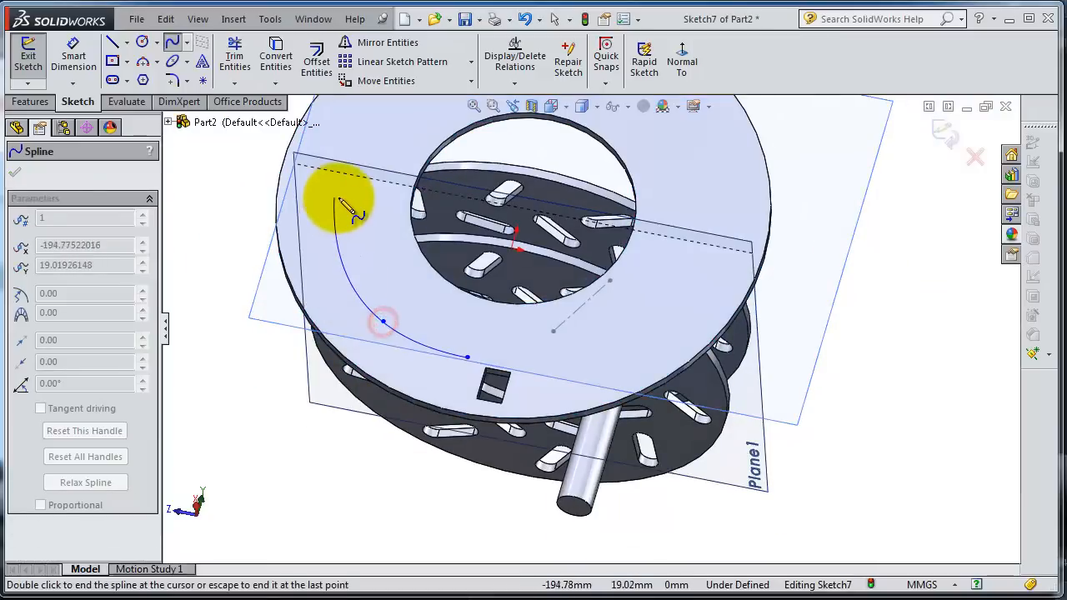
scroll(366, 207, "down", 2)
scroll(367, 206, "down", 2)
scroll(434, 234, "up", 2)
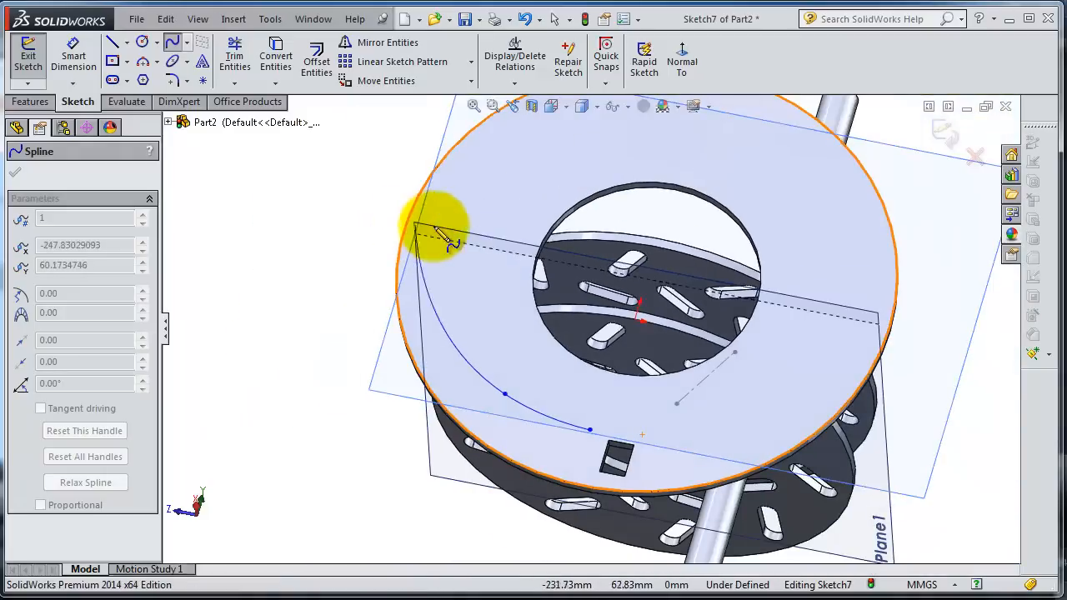
left_click(483, 239)
left_click(511, 134)
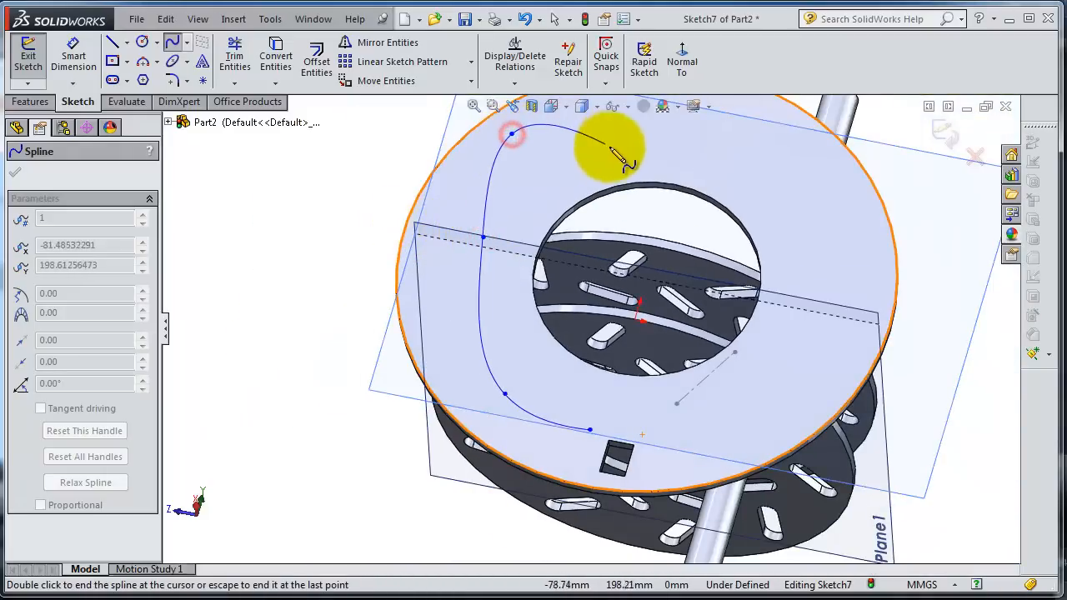
left_click(616, 156)
left_click(754, 143)
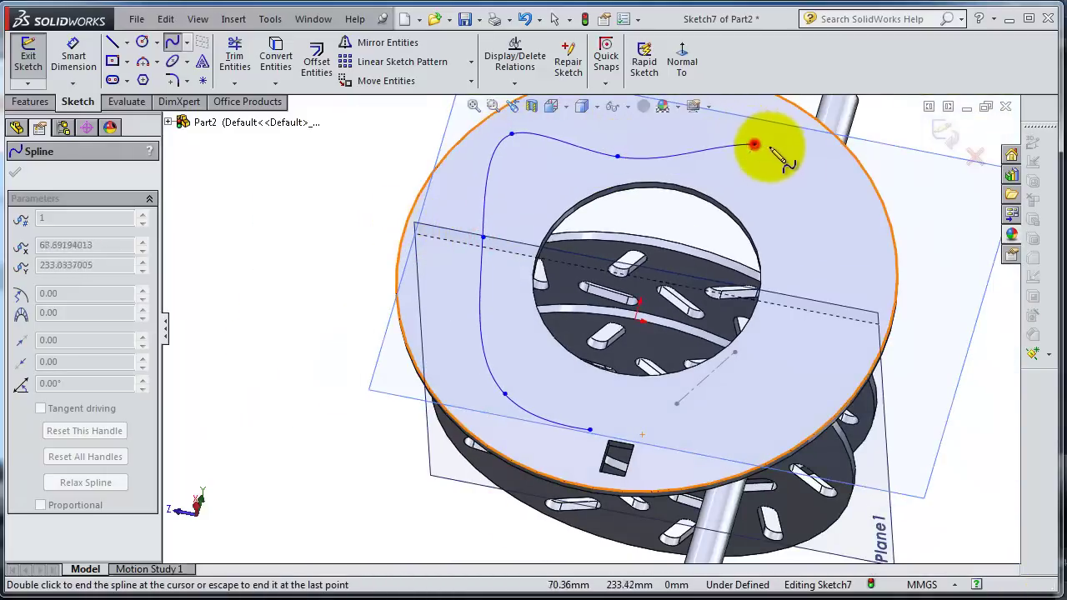
left_click(853, 247)
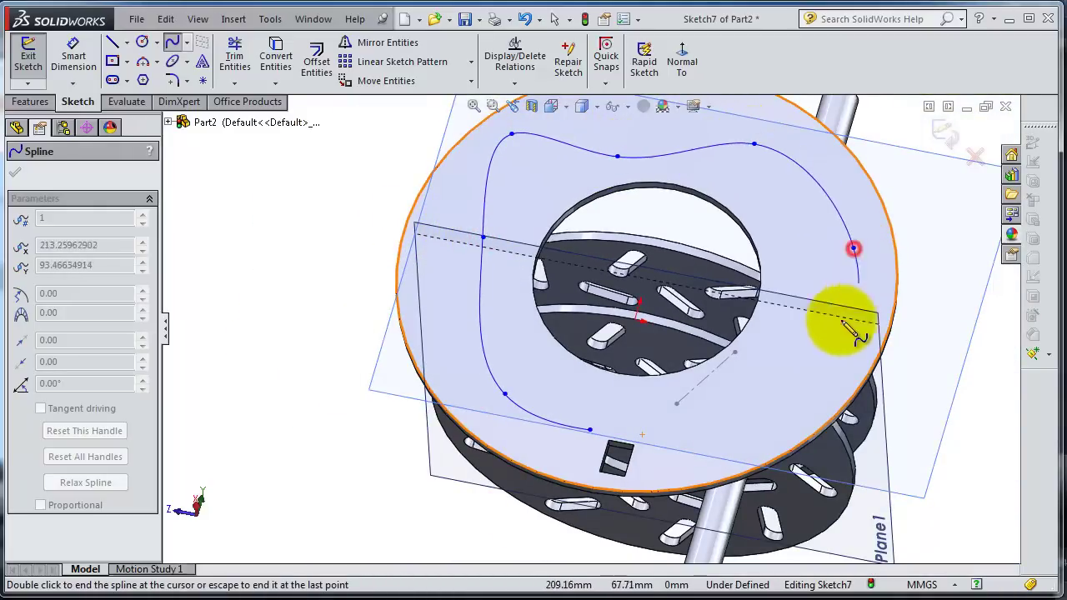
left_click(799, 318)
left_click(787, 414)
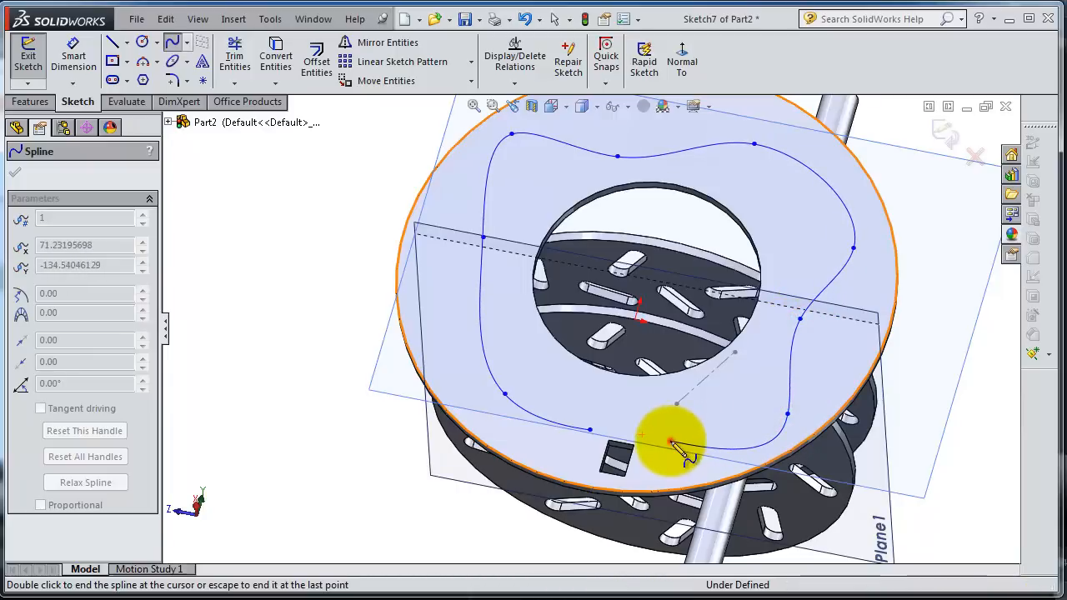
left_click(671, 439)
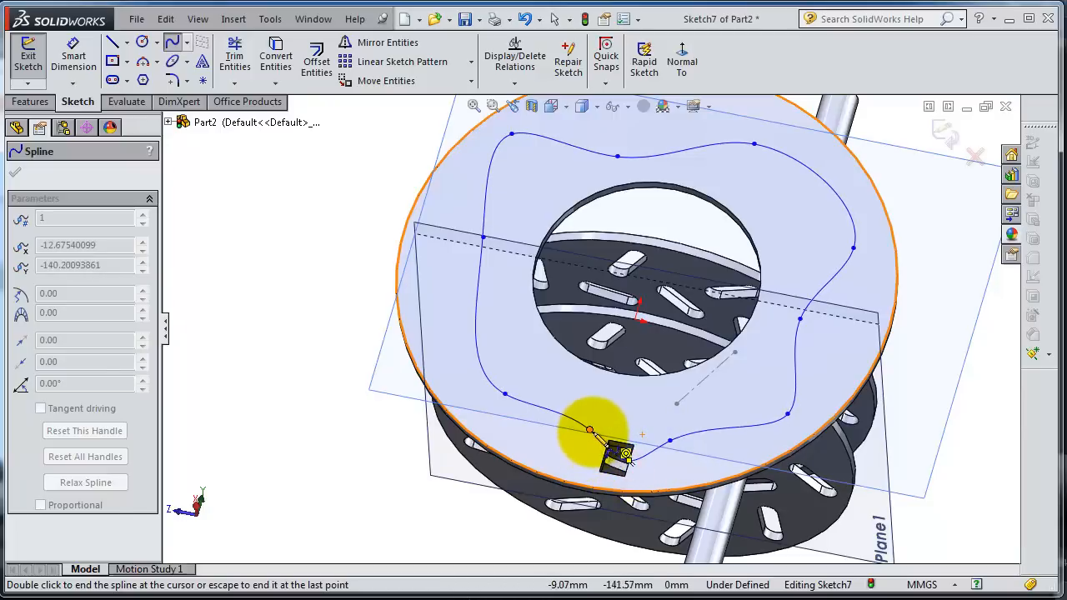
double_click(590, 429)
Step: Drag several spline points to reshape the loop into a wavier path passing the notch
mouse_move(733, 392)
middle_mouse_down()
mouse_move(707, 277)
mouse_move(712, 288)
middle_mouse_up()
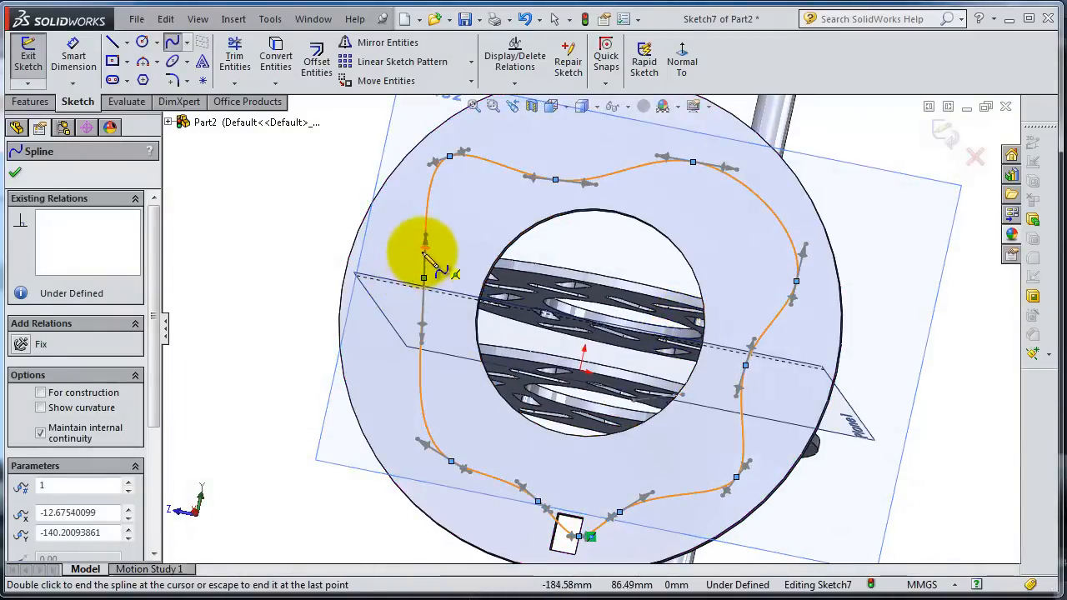
left_click(425, 241)
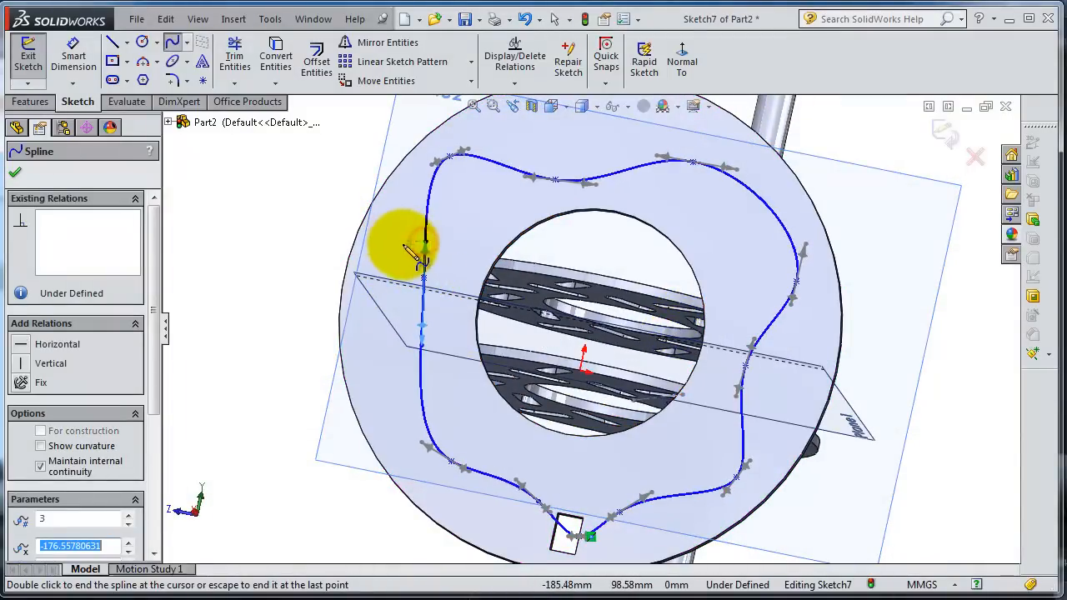
mouse_move(424, 244)
left_mouse_down()
mouse_move(429, 271)
mouse_move(421, 260)
left_mouse_up()
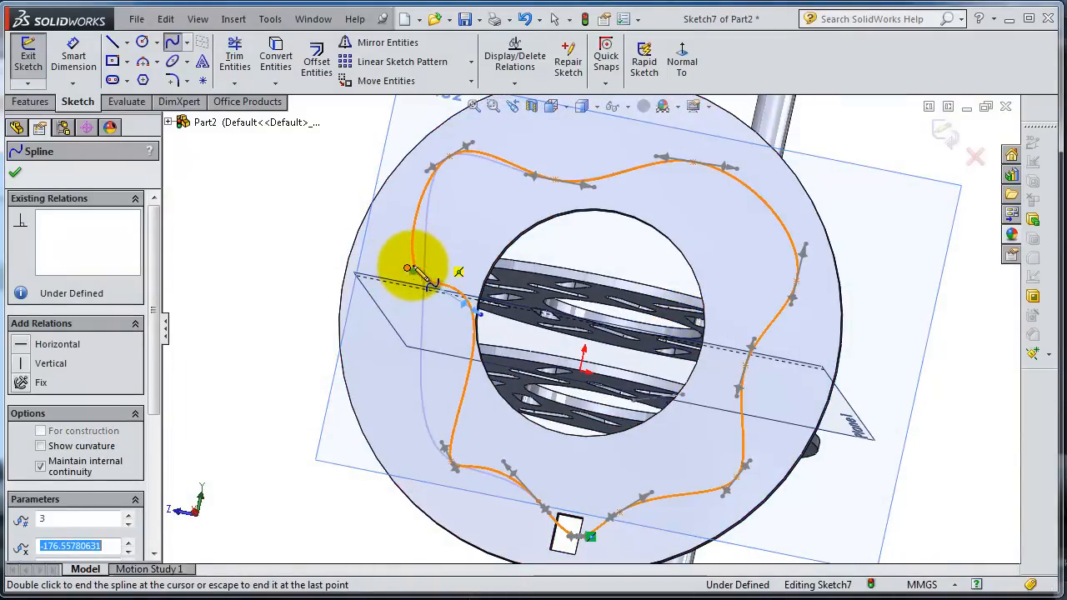
left_click(588, 185)
left_click_drag(588, 190, 588, 202)
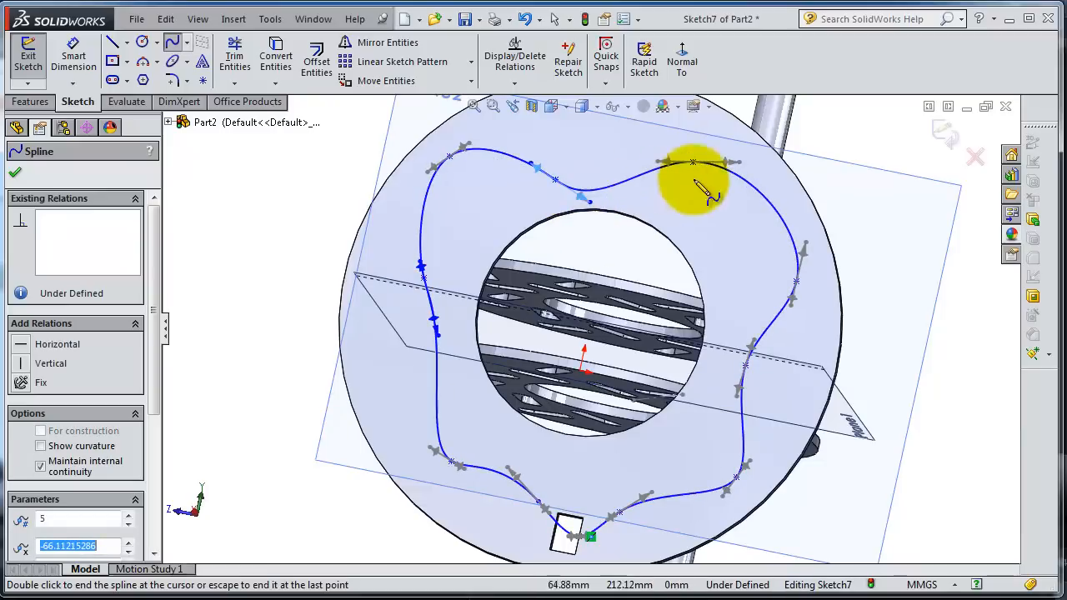
left_click(809, 252)
left_click_drag(809, 254, 804, 248)
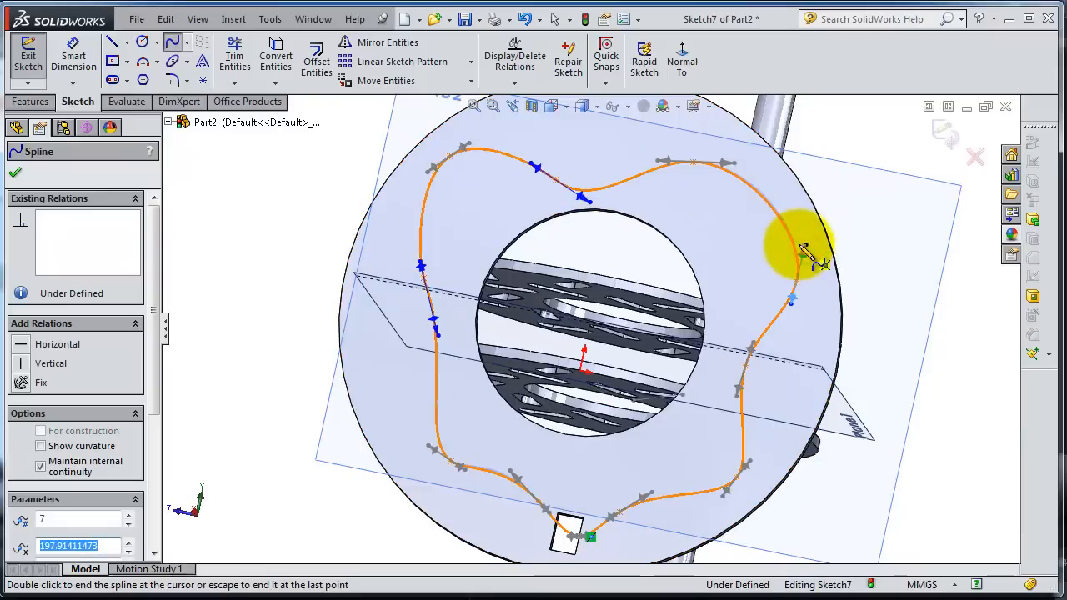
left_click(750, 354)
mouse_move(750, 354)
left_mouse_down()
mouse_move(760, 329)
mouse_move(745, 398)
left_mouse_up()
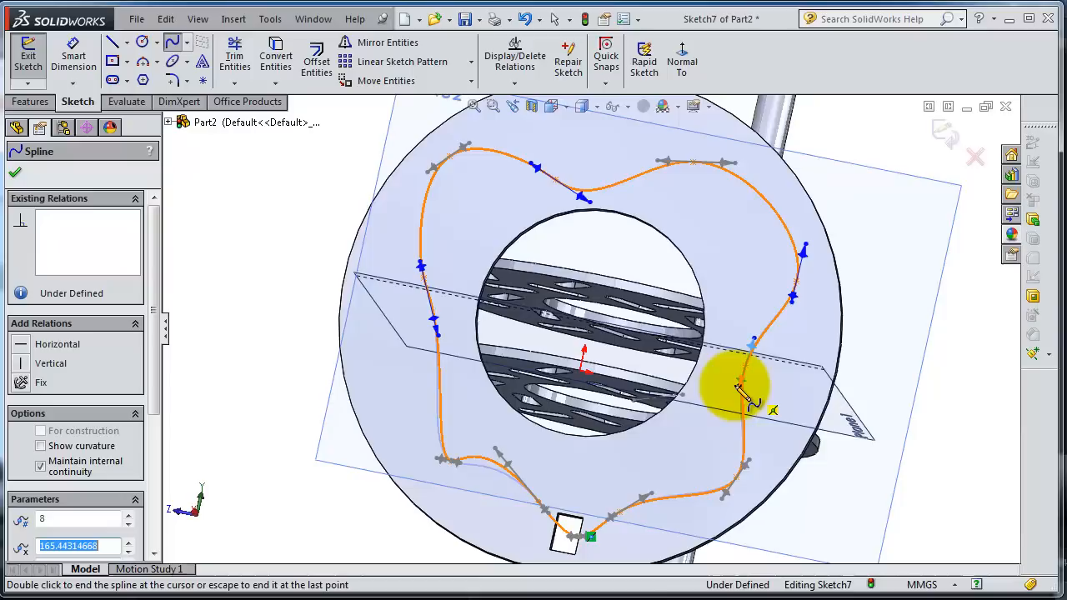
left_click_drag(740, 390, 750, 450)
scroll(750, 450, "down", 2)
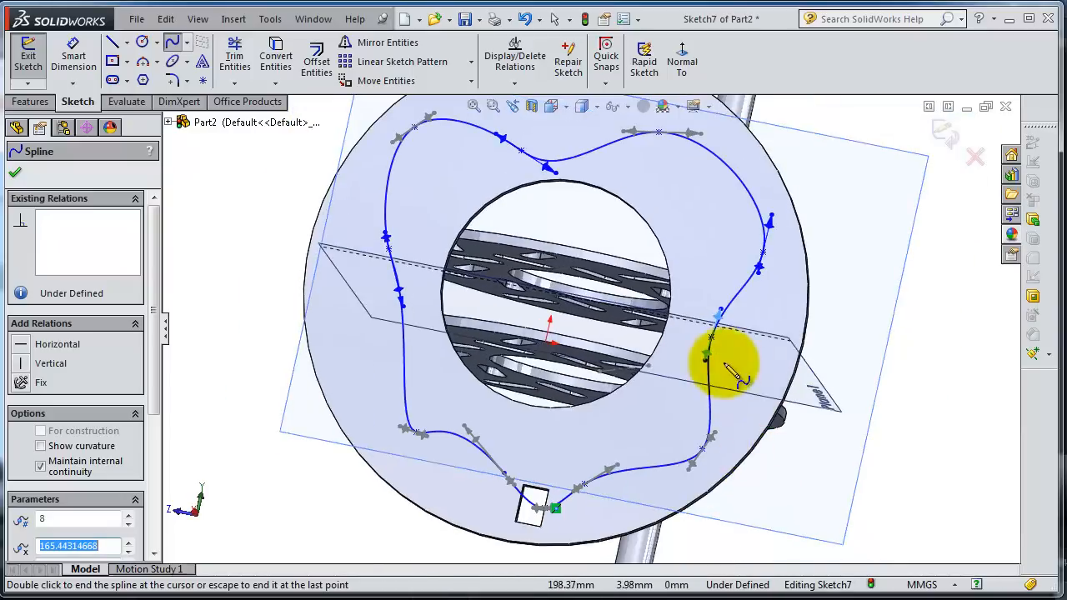
Step: Exit the spline sketch and start a Curve Driven Pattern along Sketch7
left_click(15, 172)
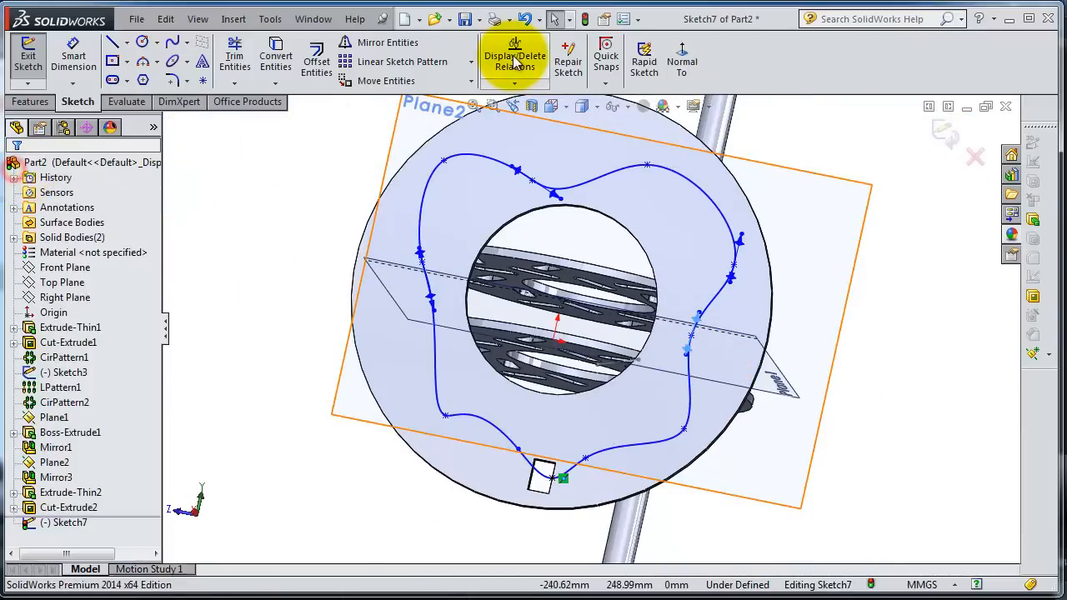
left_click(945, 134)
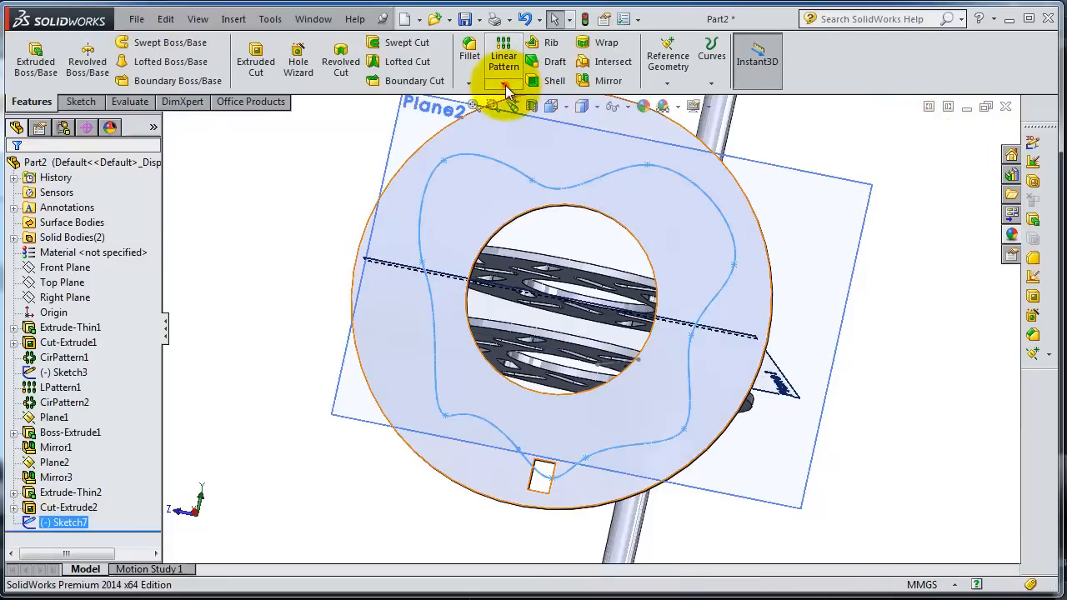
left_click(505, 86)
left_click(550, 146)
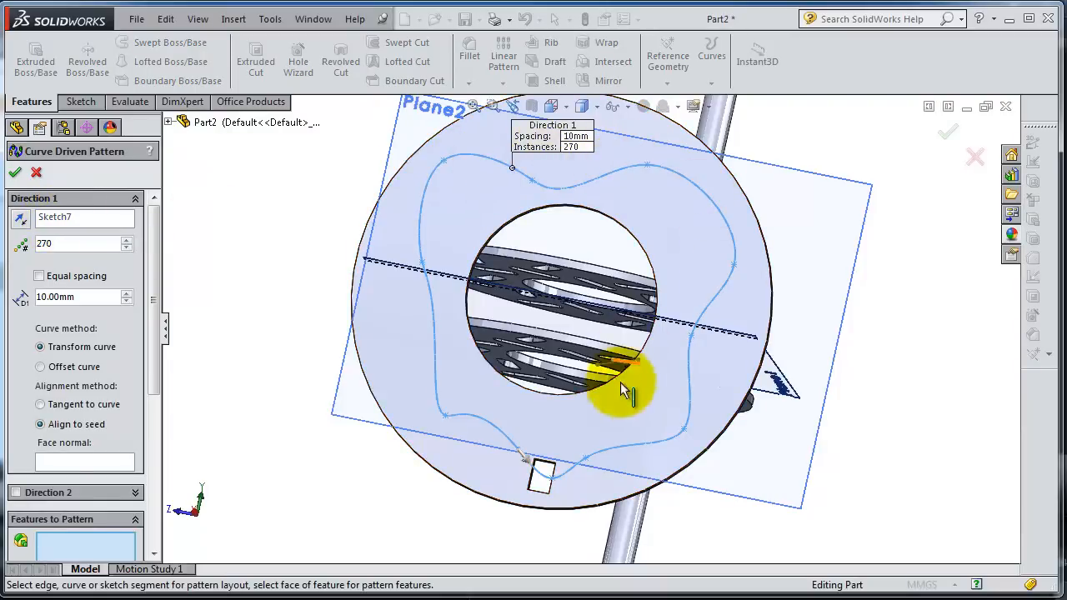
Step: Set the pattern to 10 instances and move to choosing the feature to repeat
double_click(44, 243)
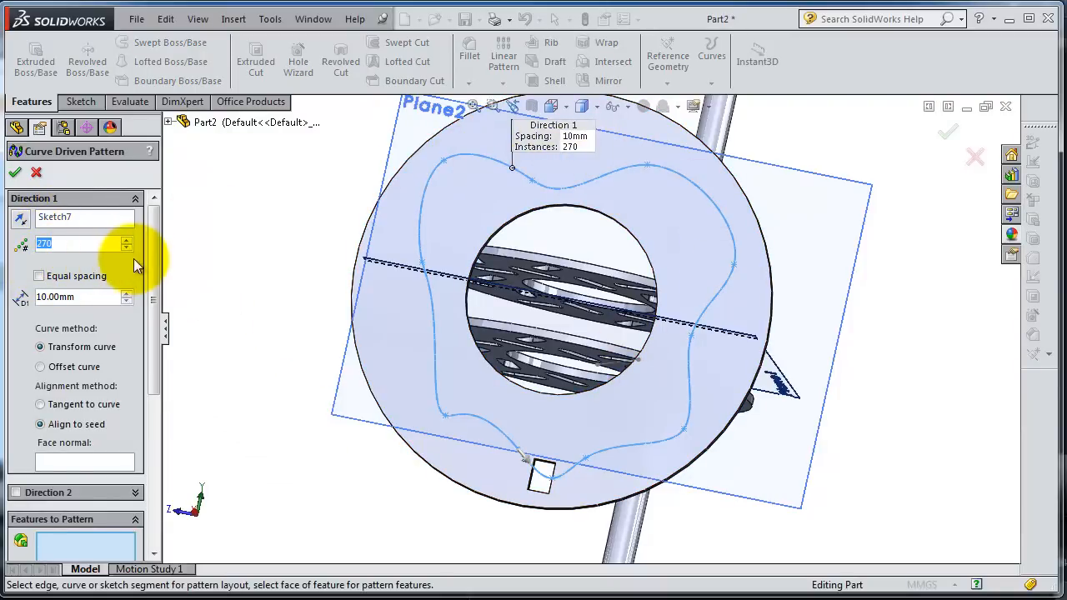
type("10")
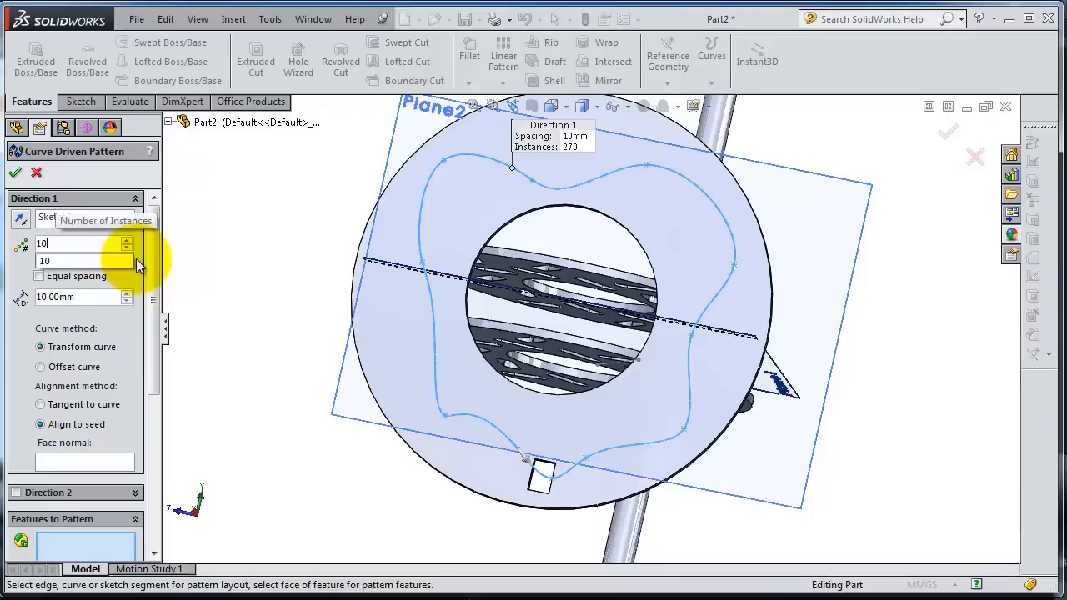
left_click(69, 298)
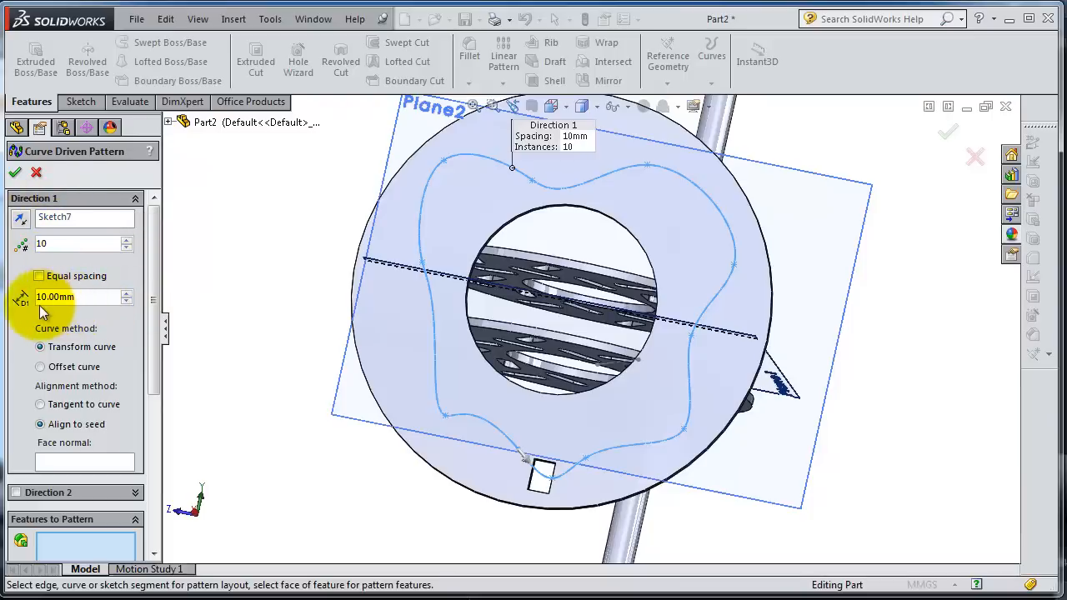
left_click_drag(154, 283, 158, 343)
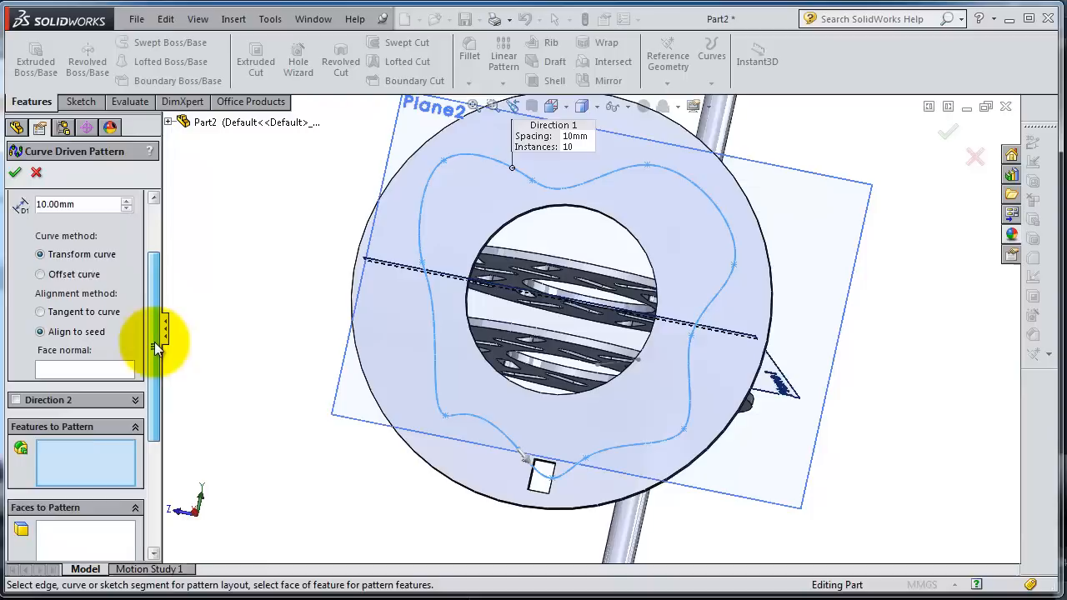
scroll(133, 375, "down", 2)
left_click(89, 417)
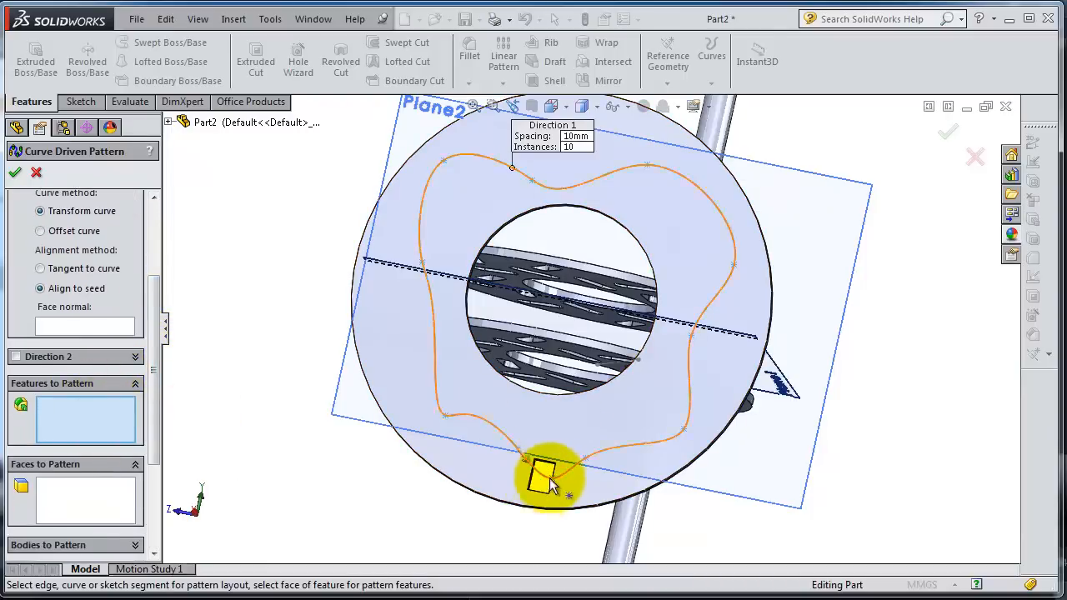
scroll(533, 488, "down", 5)
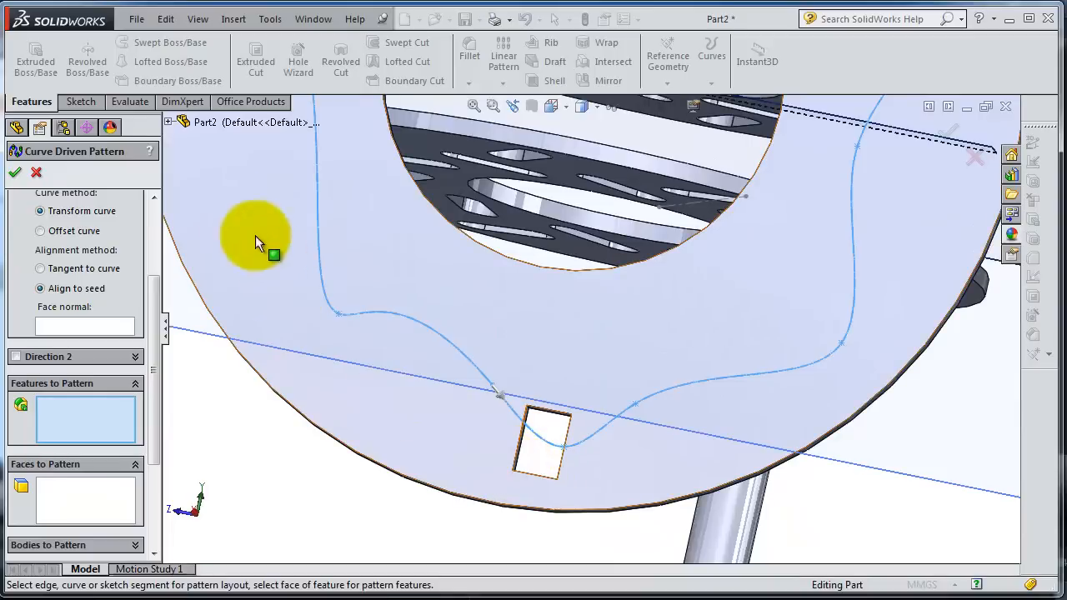
Step: Pick Cut-Extrude2 from the feature tree as the feature to pattern
left_click(168, 122)
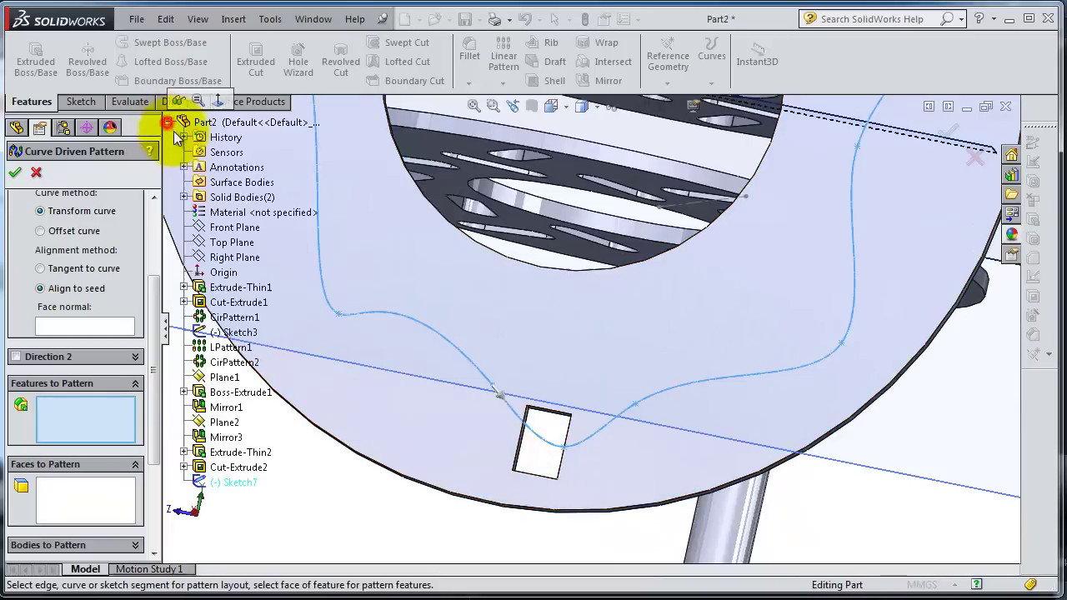
left_click(238, 467)
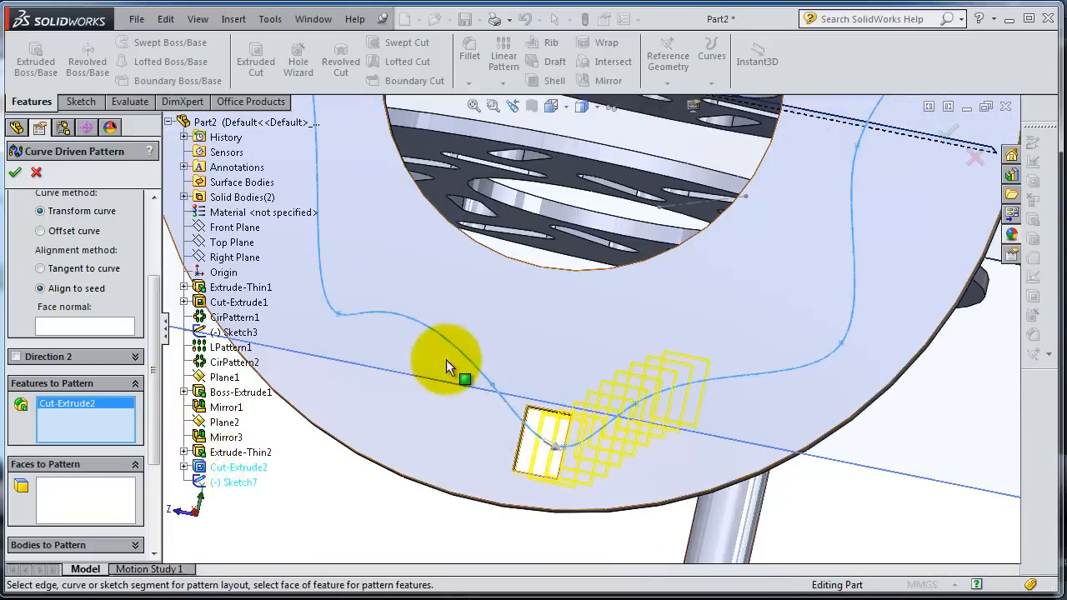
mouse_move(446, 359)
middle_mouse_down()
mouse_move(485, 342)
mouse_move(610, 349)
middle_mouse_up()
scroll(610, 349, "down", 3)
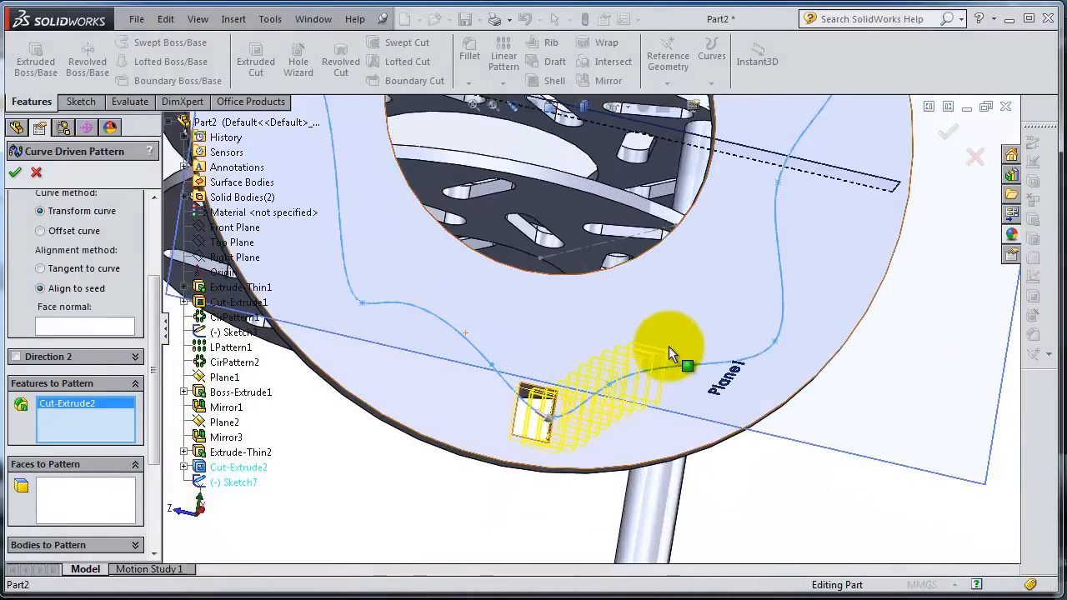
scroll(648, 358, "up", 2)
scroll(583, 375, "up", 2)
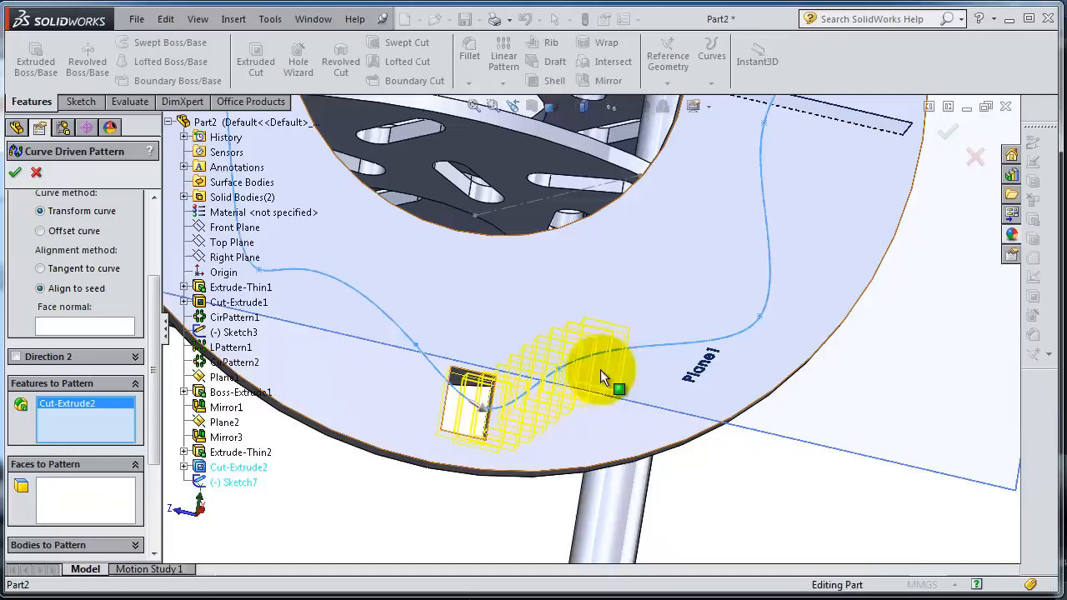
scroll(736, 279, "down", 3)
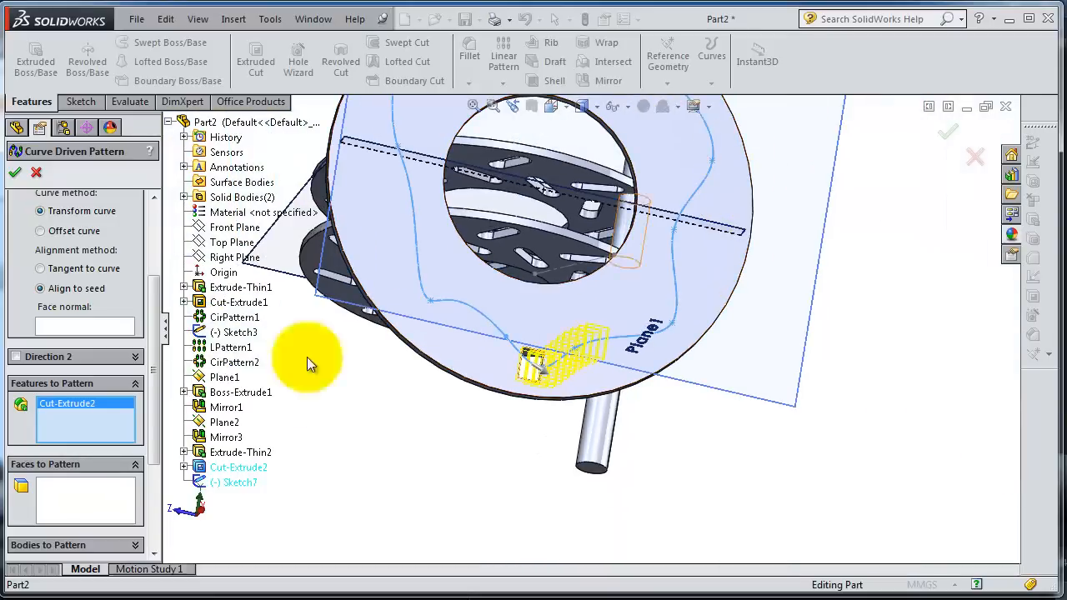
left_click_drag(156, 300, 156, 208)
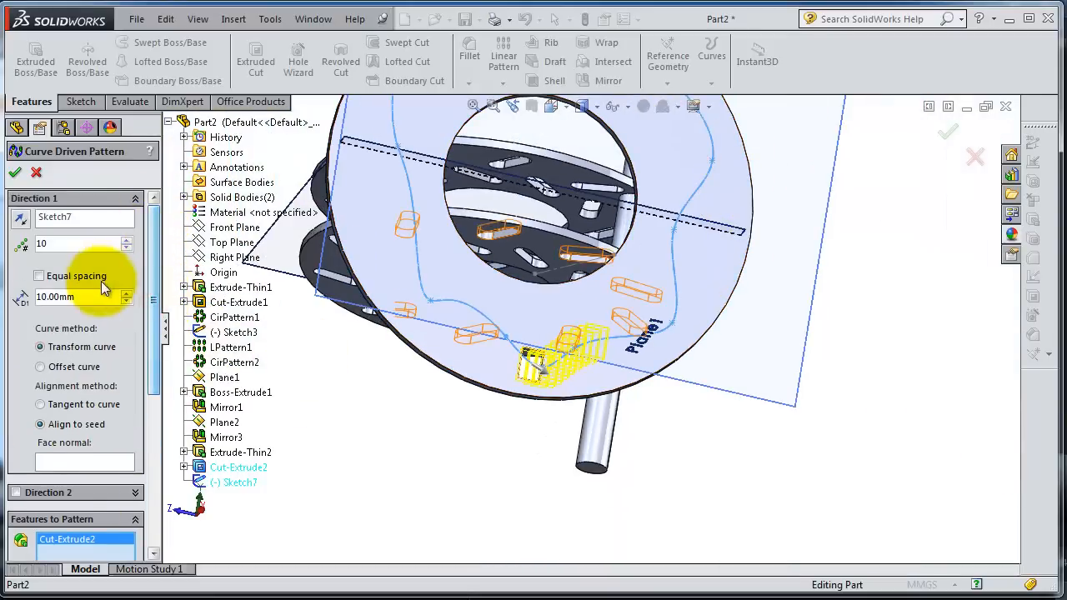
Step: Set the pattern spacing to 50 mm and the instance count to 30, creating CrvPattern1
double_click(55, 296)
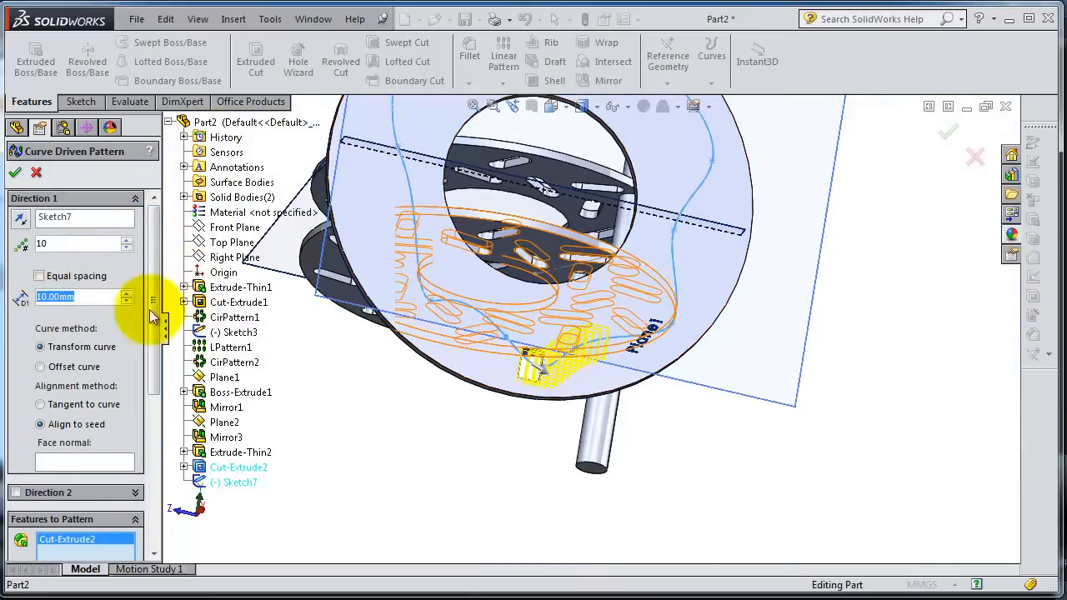
left_click(127, 294)
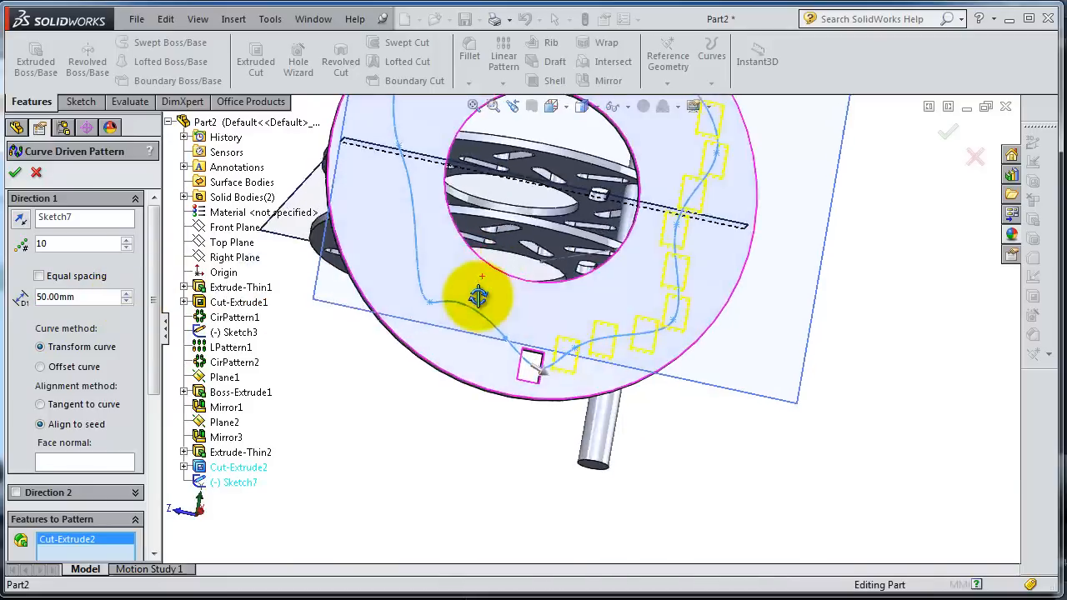
middle_click_drag(472, 284, 479, 219)
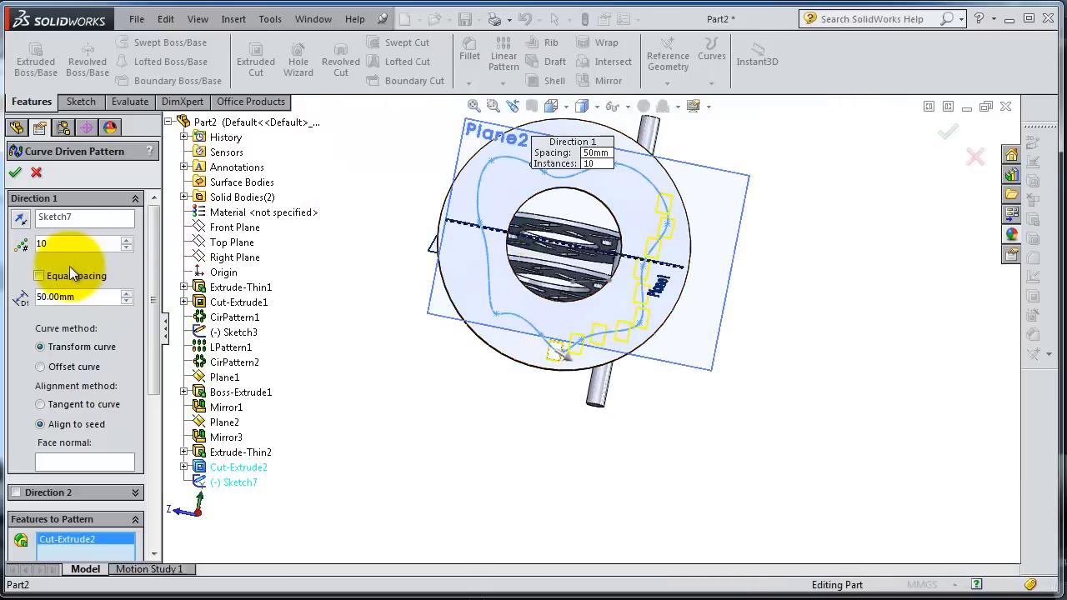
double_click(75, 242)
type("30")
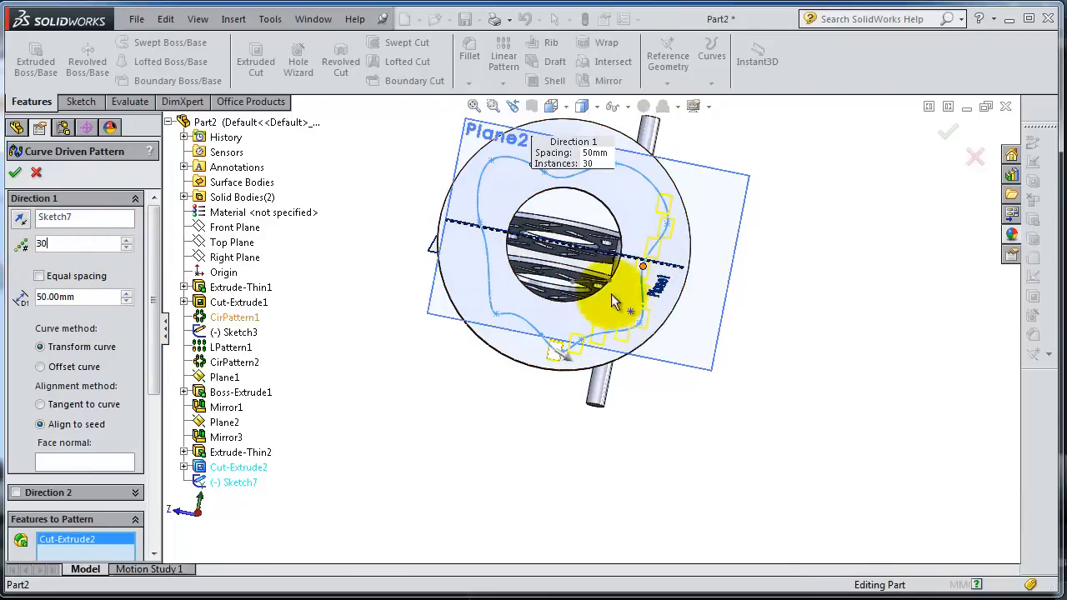
mouse_move(600, 329)
middle_mouse_down()
mouse_move(588, 325)
mouse_move(592, 267)
mouse_move(578, 267)
mouse_move(583, 283)
middle_mouse_up()
scroll(596, 271, "down", 4)
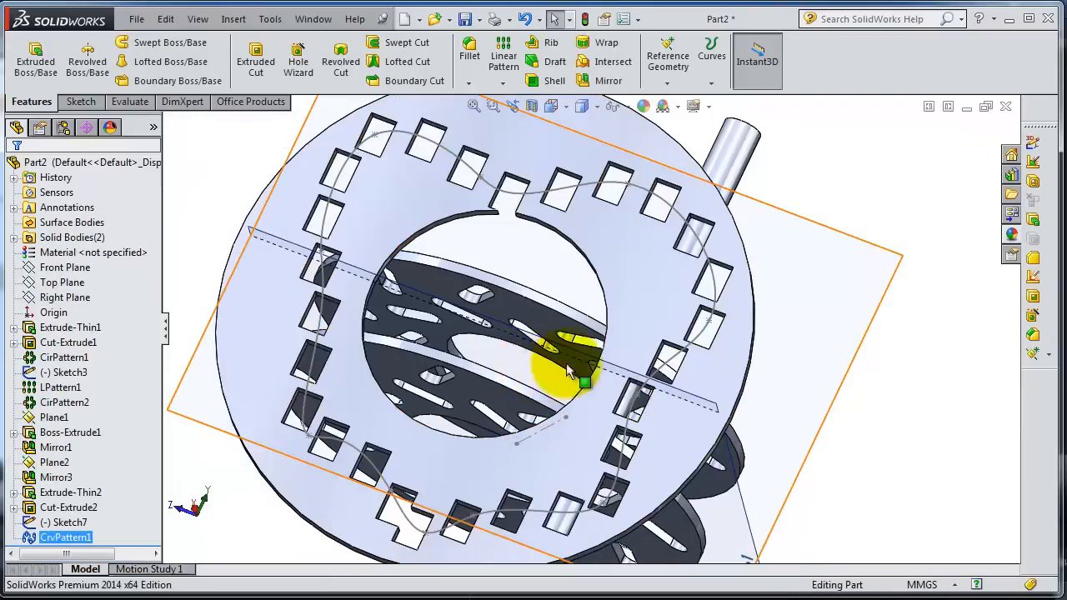
Step: Edit Sketch7, mark the spline For construction and rebuild, which makes CrvPattern1 fail
middle_click_drag(588, 357, 588, 366)
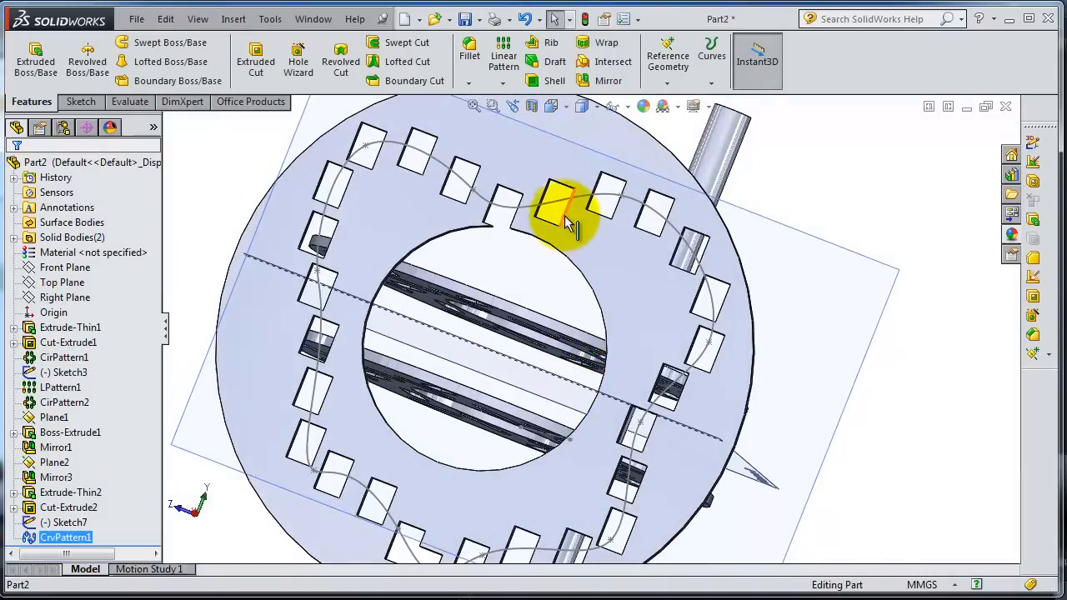
left_click(560, 209)
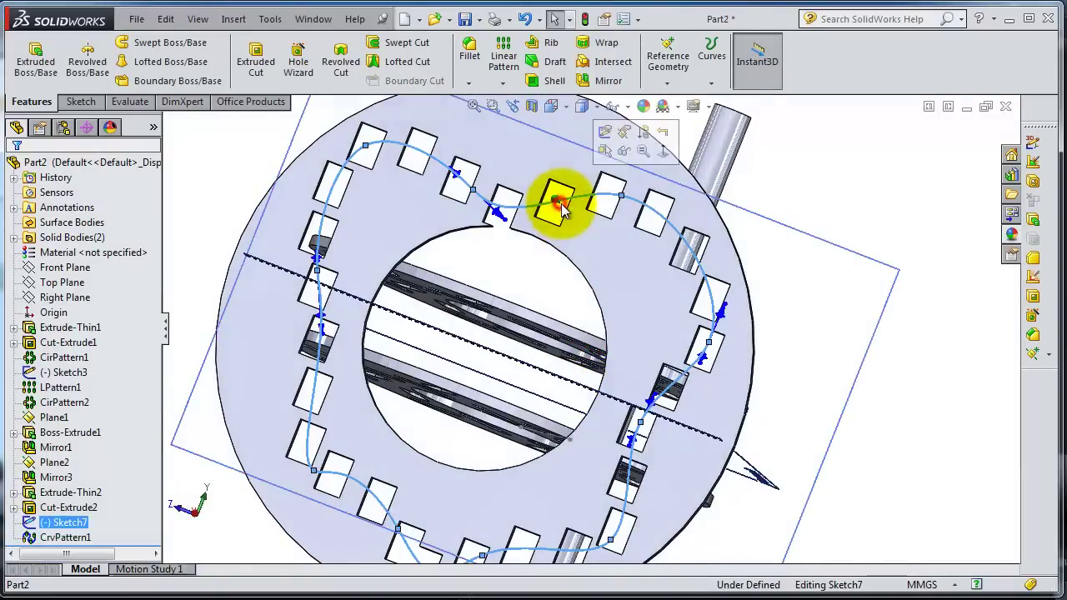
left_click(597, 131)
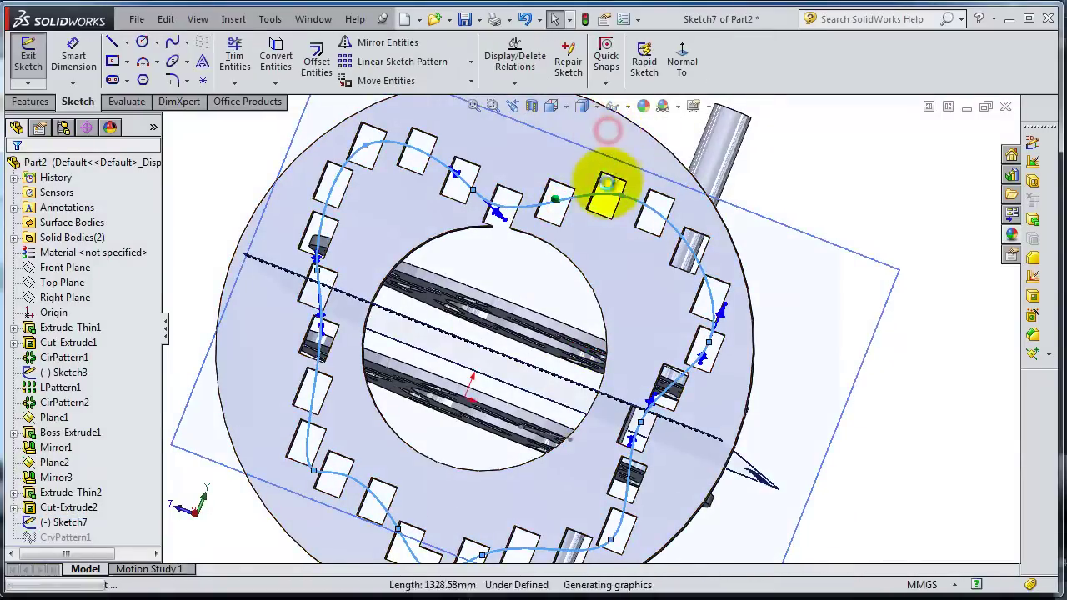
left_click(332, 184)
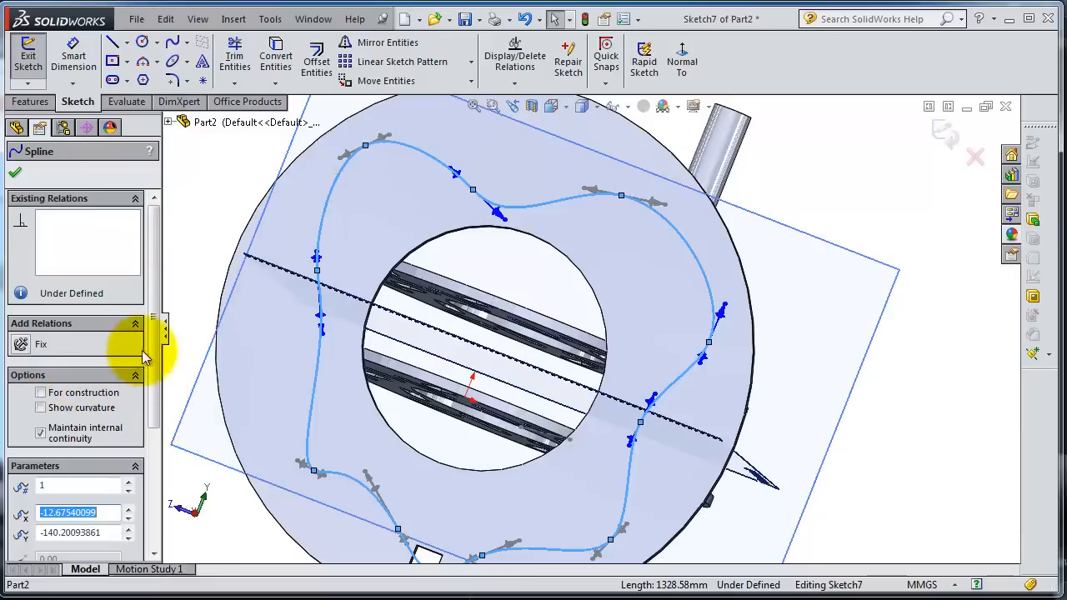
mouse_move(155, 250)
left_mouse_down()
mouse_move(161, 463)
mouse_move(161, 449)
left_mouse_up()
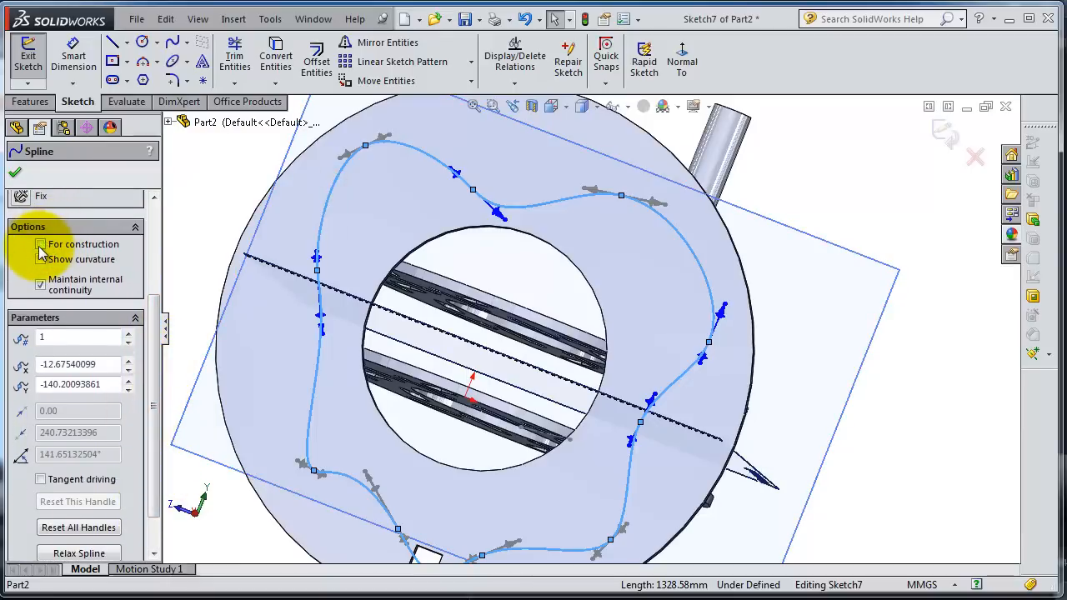
left_click(15, 175)
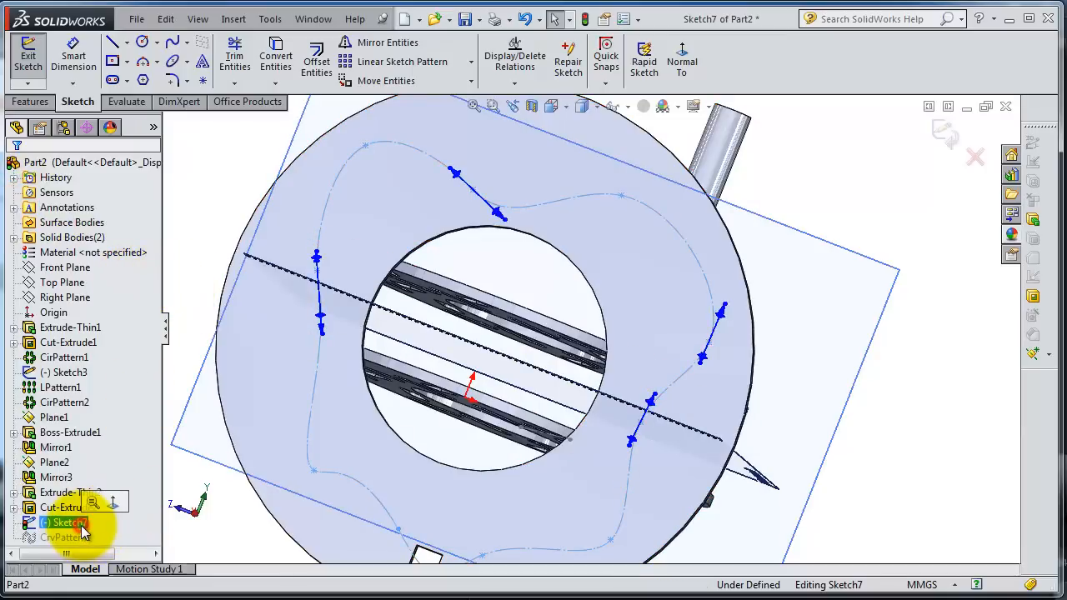
left_click(208, 308)
left_click(942, 133)
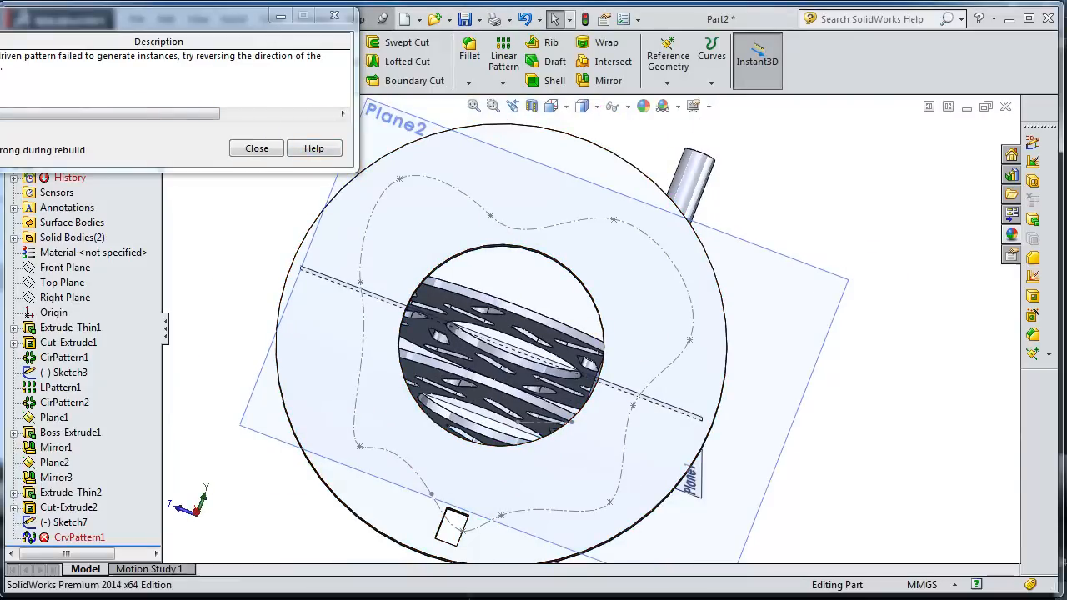
Step: Dismiss the rebuild error and reopen Sketch7 for editing
left_click(256, 149)
mouse_move(80, 538)
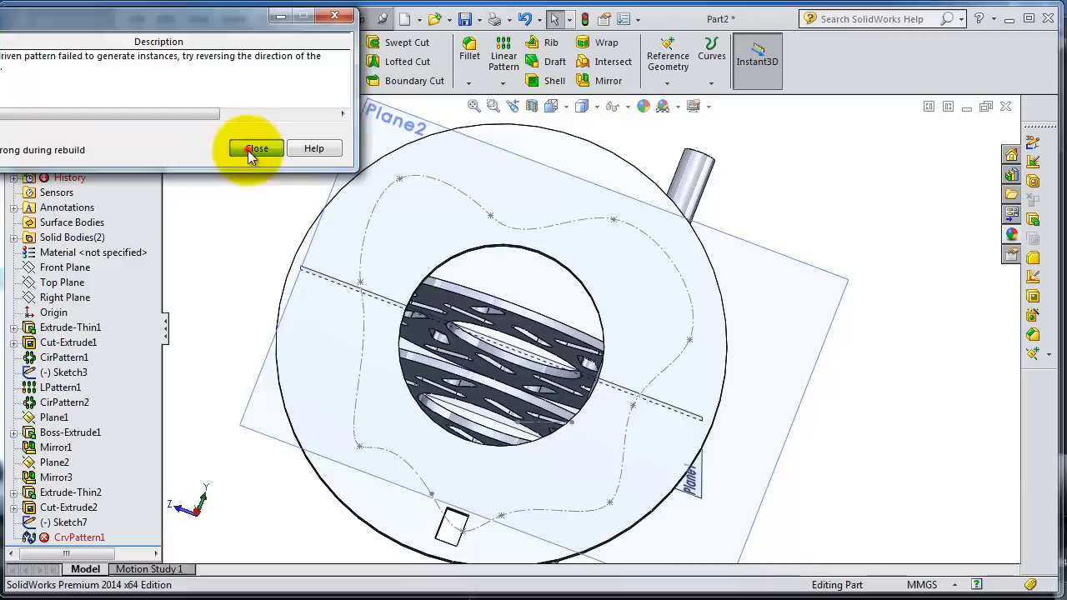
left_click(83, 543)
left_click(64, 523)
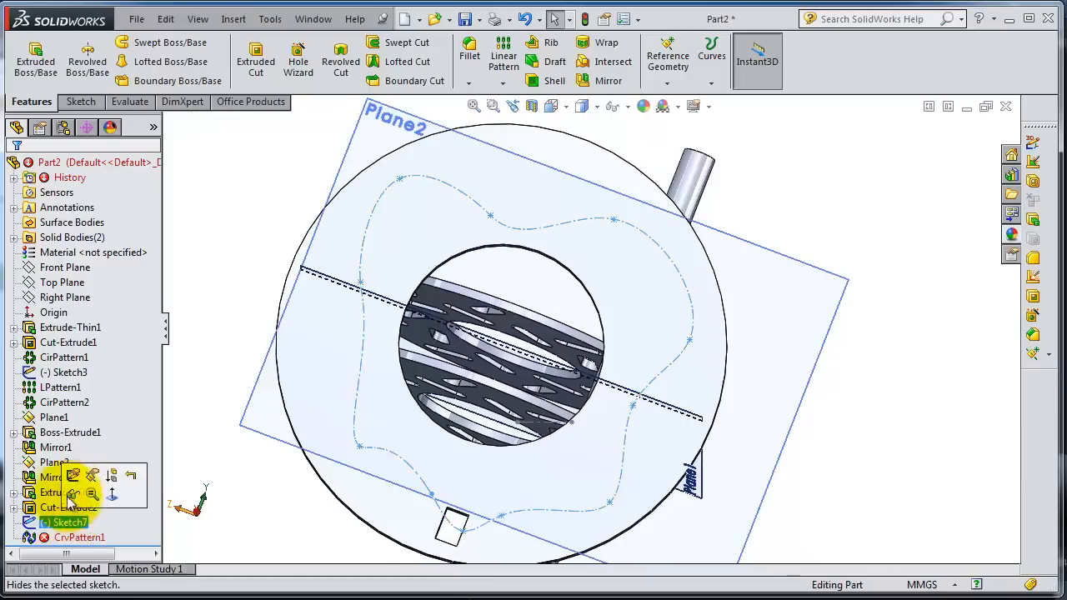
left_click(370, 234)
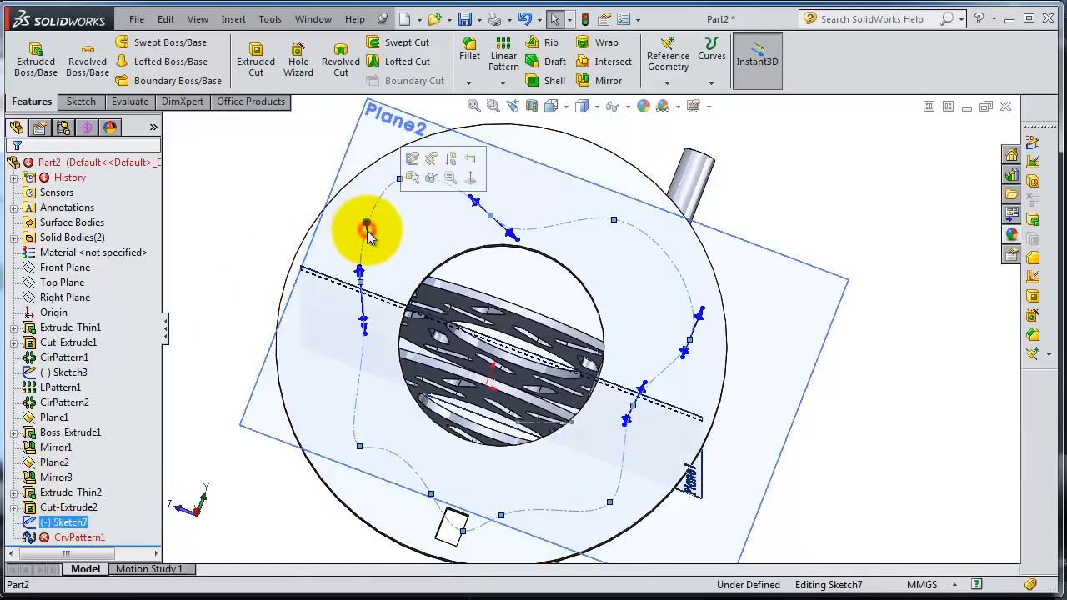
left_click(399, 157)
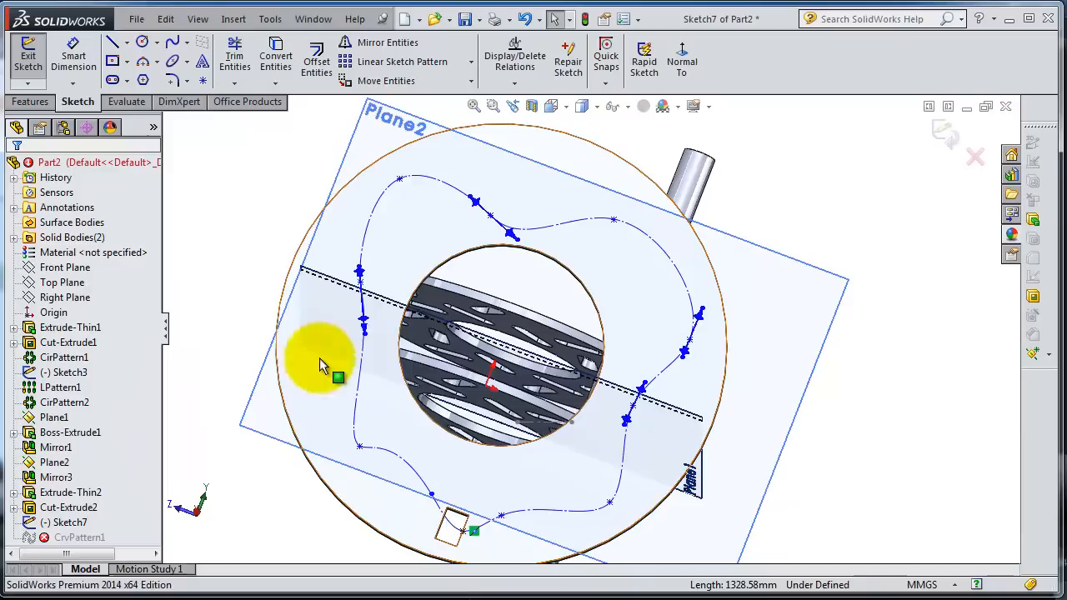
Step: Uncheck For construction on the spline and rebuild so CrvPattern1 regenerates cleanly
left_click(363, 367)
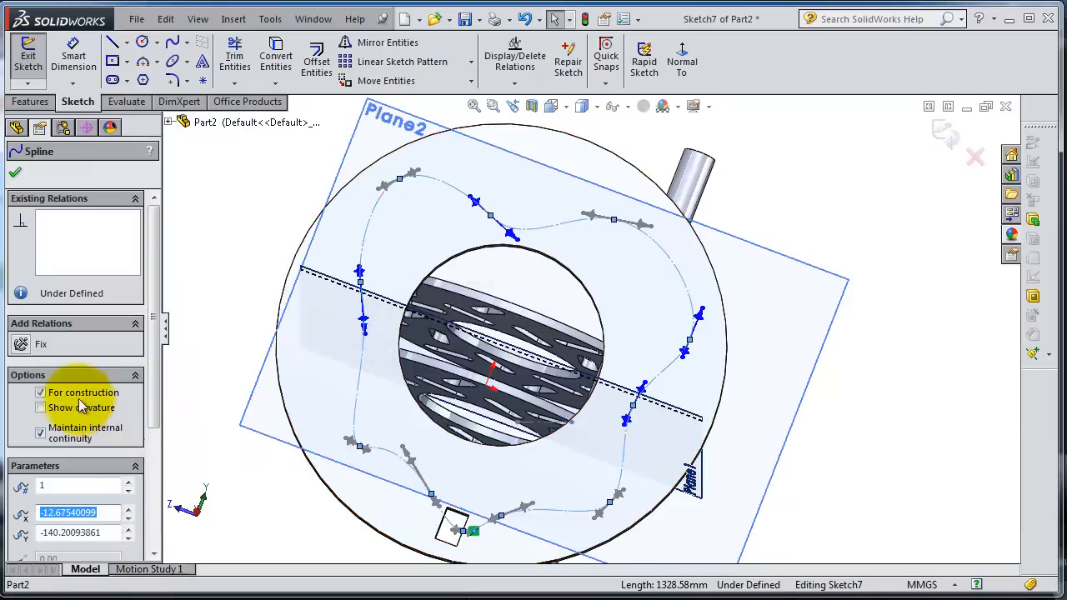
left_click(69, 393)
left_click(15, 172)
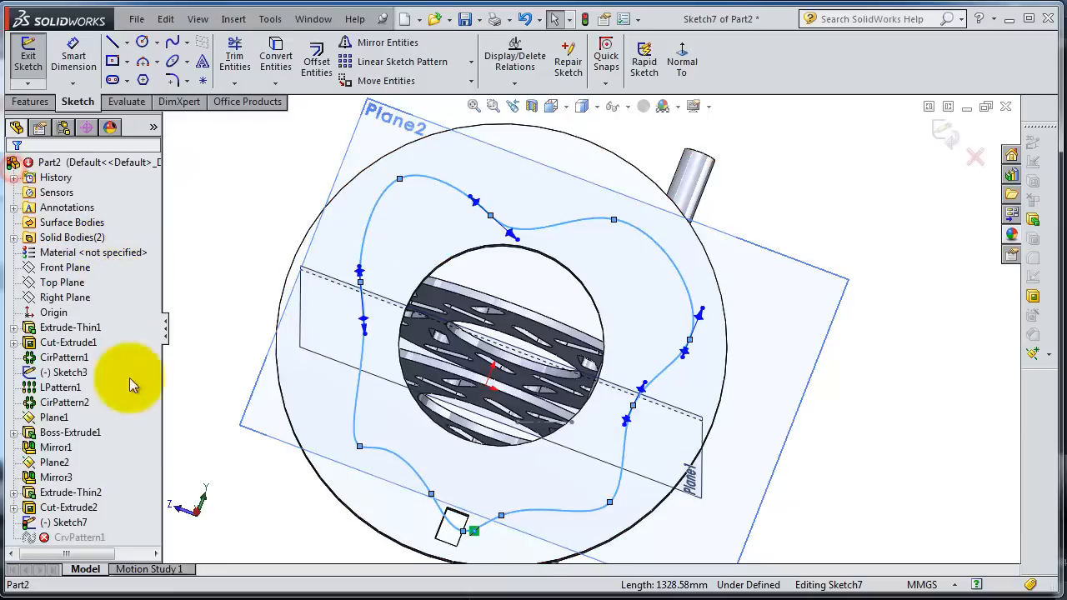
left_click(943, 134)
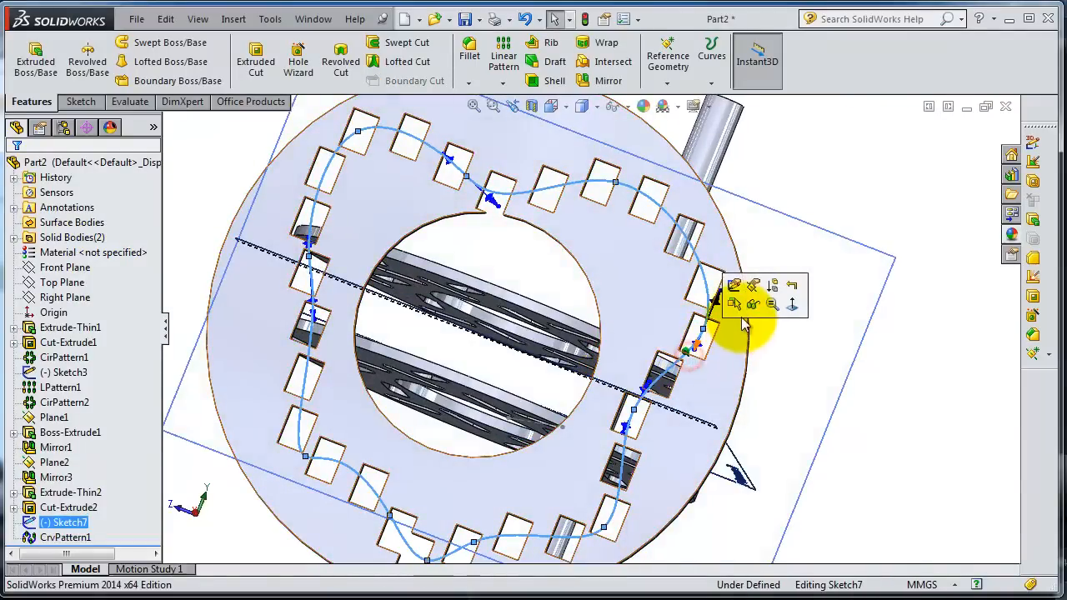
Step: Hide Sketch7 and exit the accidentally started empty sketch on Plane2
left_click(752, 304)
middle_click_drag(692, 417, 709, 371)
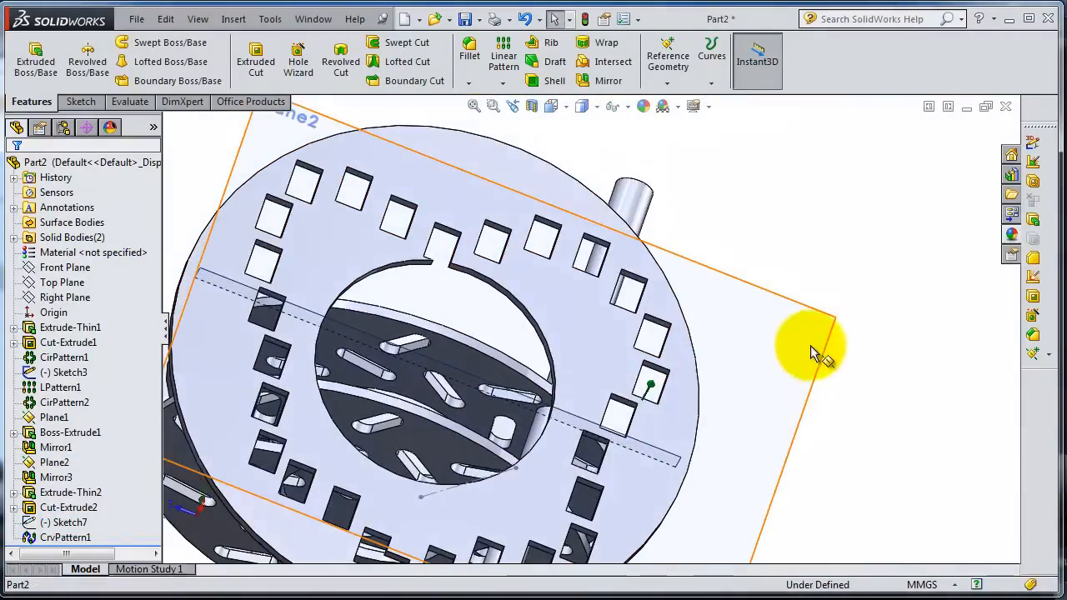
left_click(884, 300)
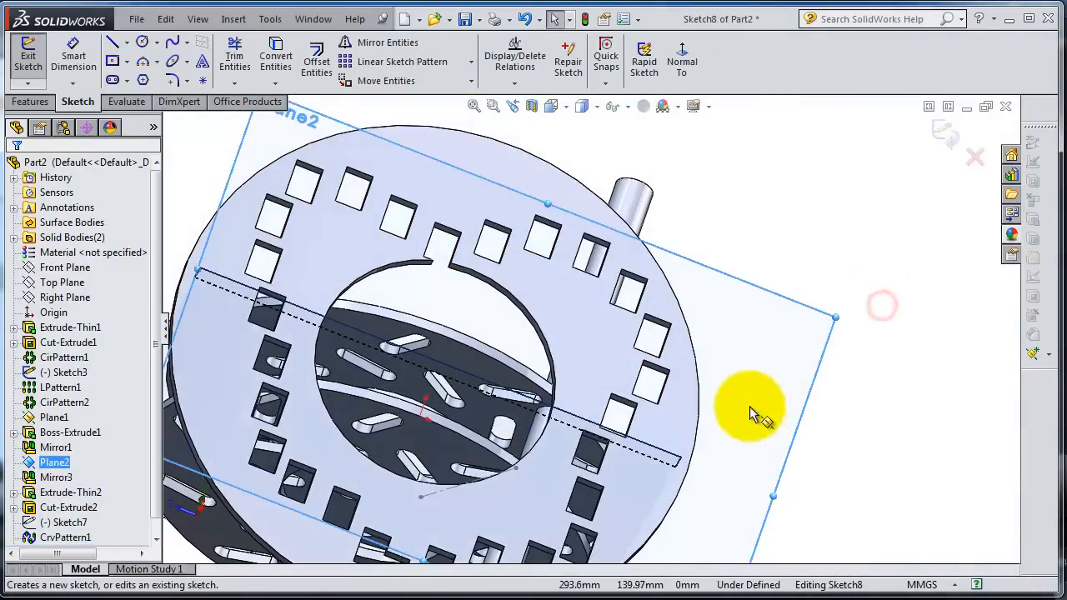
middle_click_drag(750, 406, 843, 337)
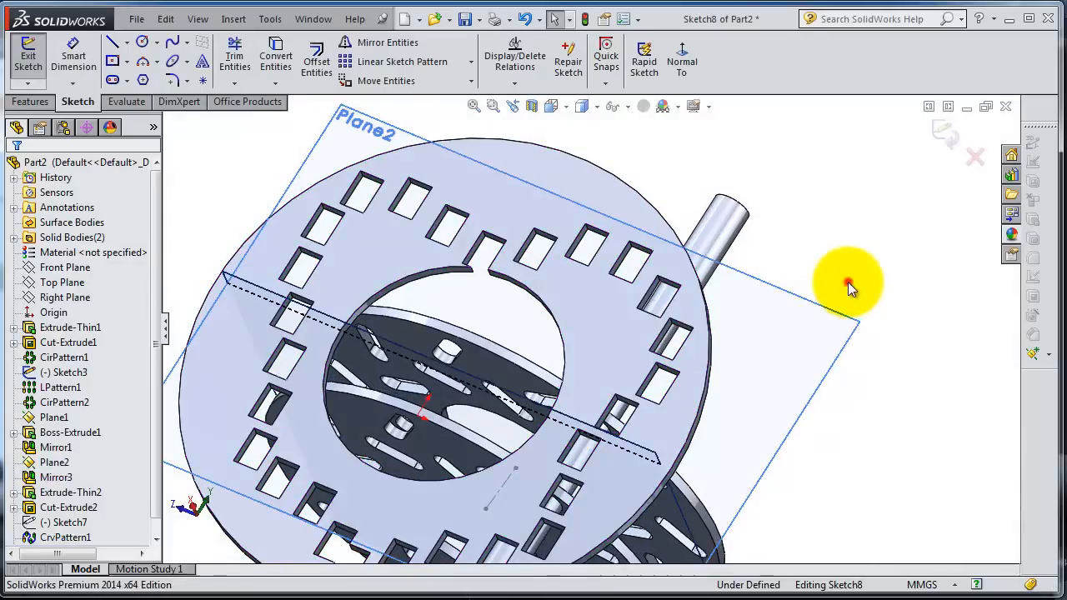
left_click(944, 131)
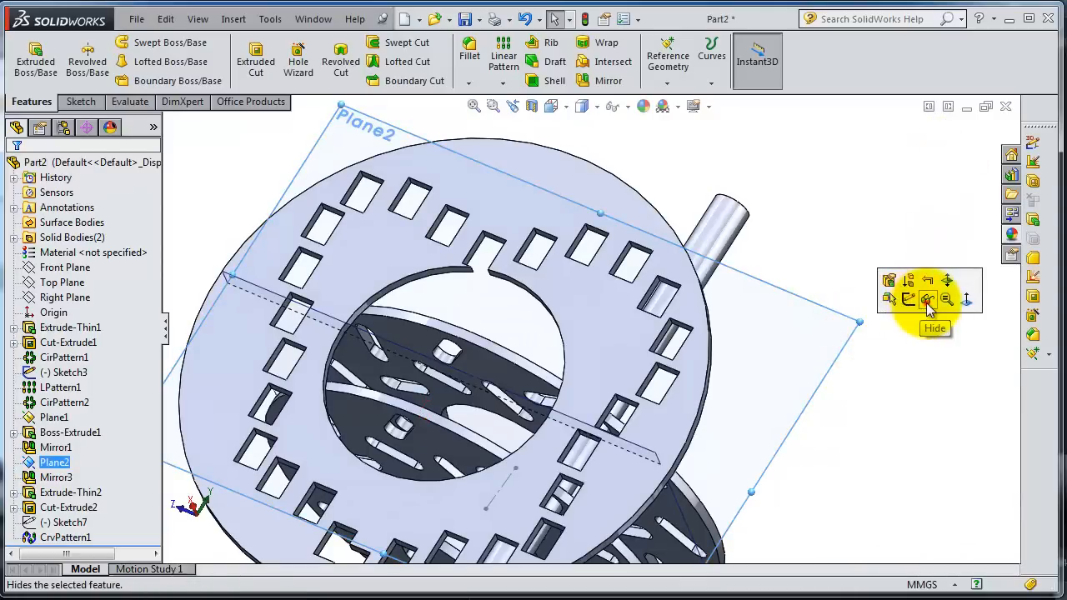
Step: Hide Plane2, then select Plane1 to hide it as well
left_click(929, 305)
mouse_move(836, 379)
middle_mouse_down()
mouse_move(892, 363)
mouse_move(684, 383)
middle_mouse_up()
left_click(525, 410)
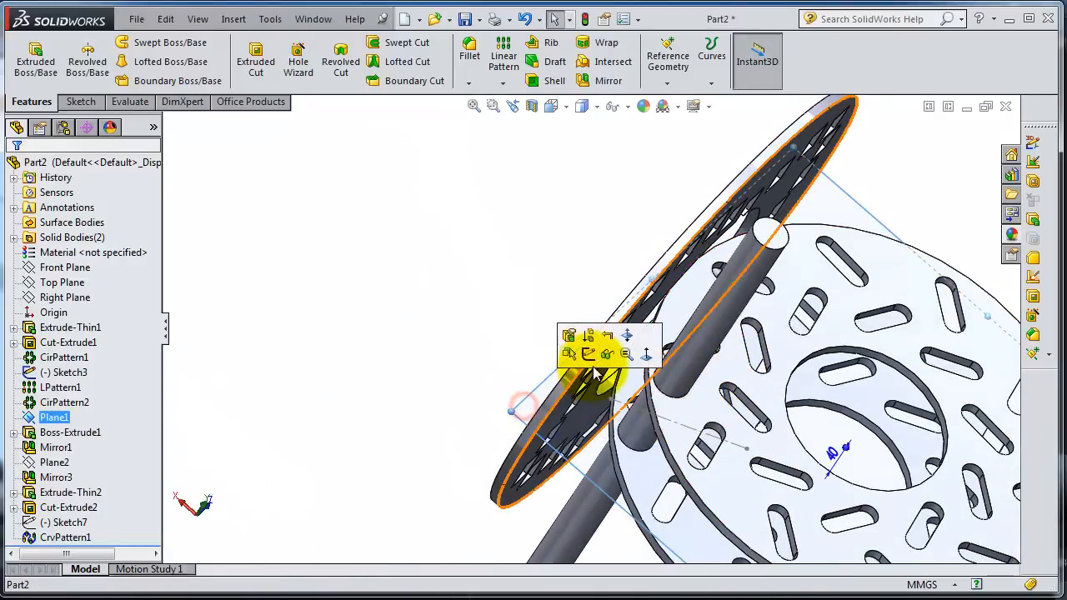